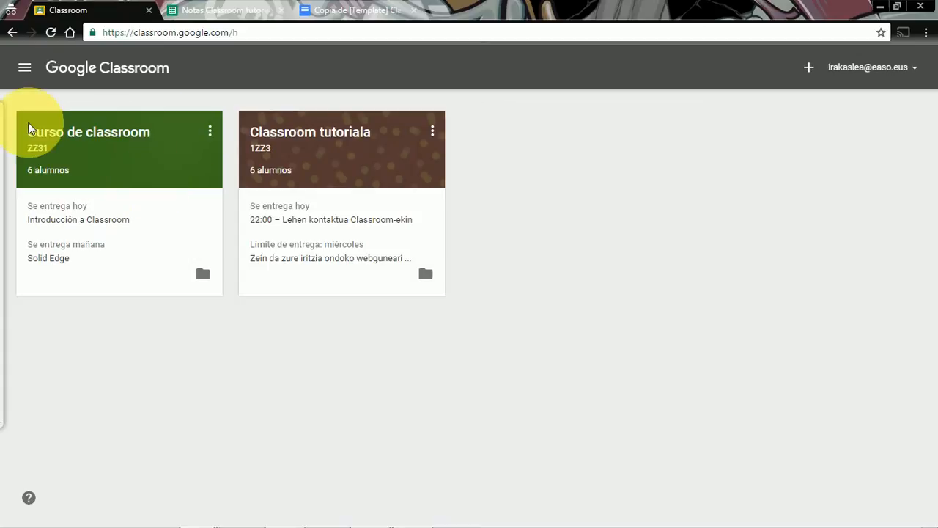
Open the class "Curso de classroom" and move the "Introducción a Classroom" assignment to the beginning of the stream.
left_click(333, 145)
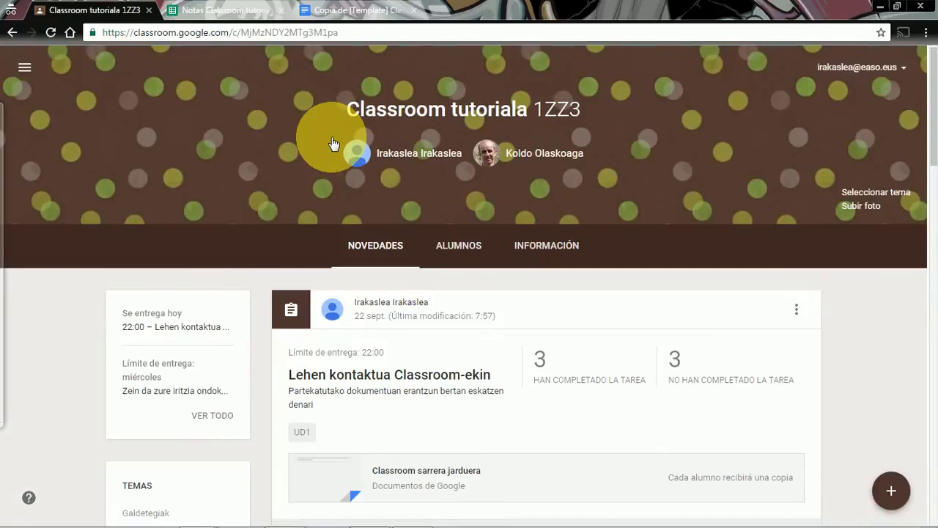
left_click(12, 32)
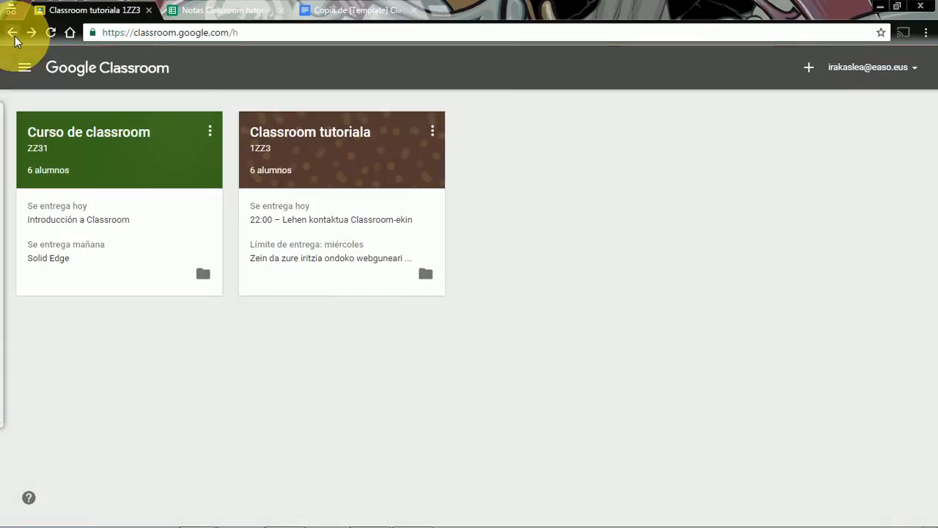
left_click(107, 142)
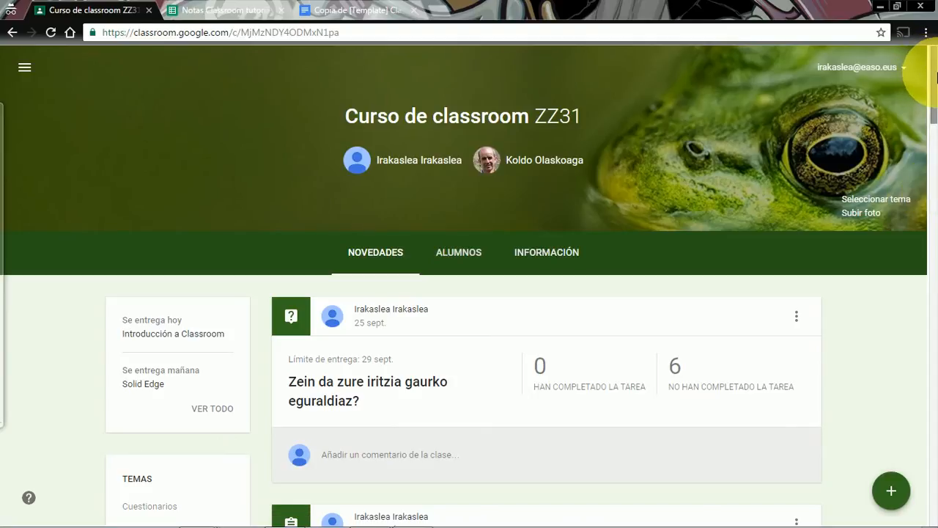
left_click_drag(937, 84, 937, 390)
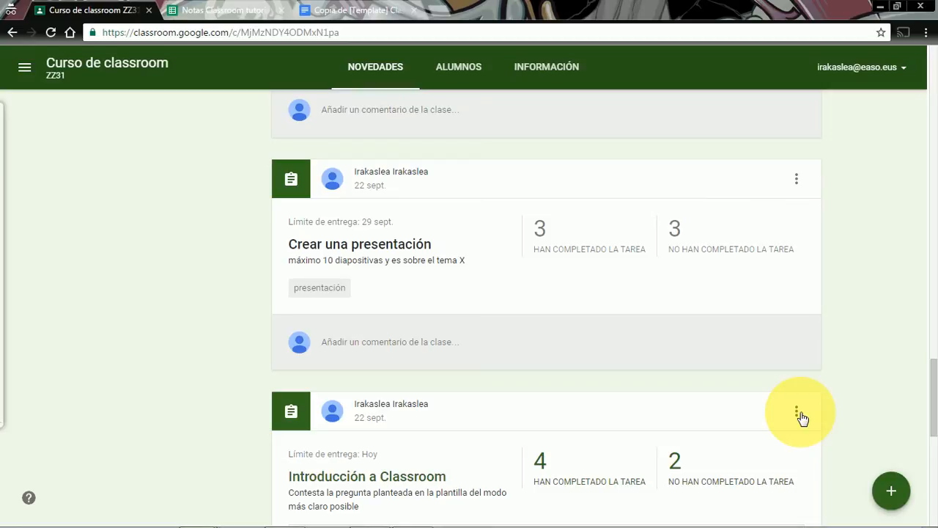
left_click(797, 413)
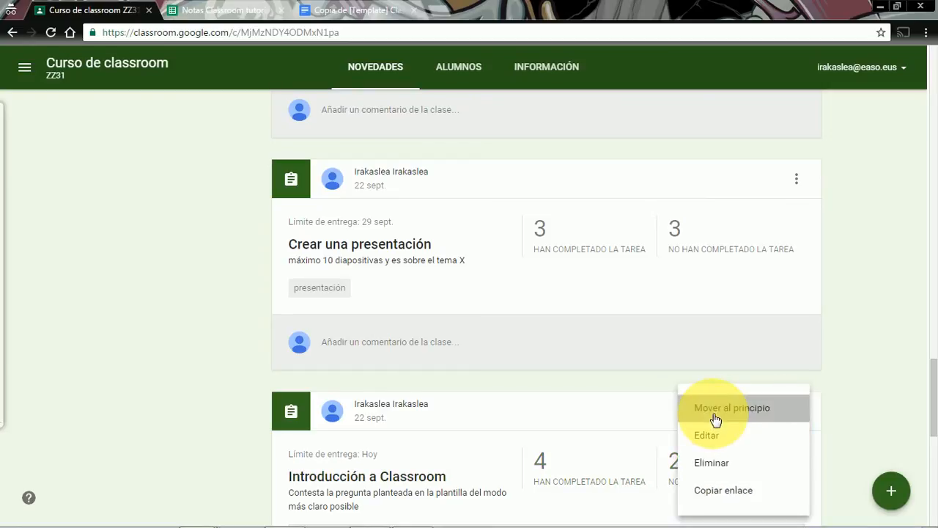
left_click(716, 417)
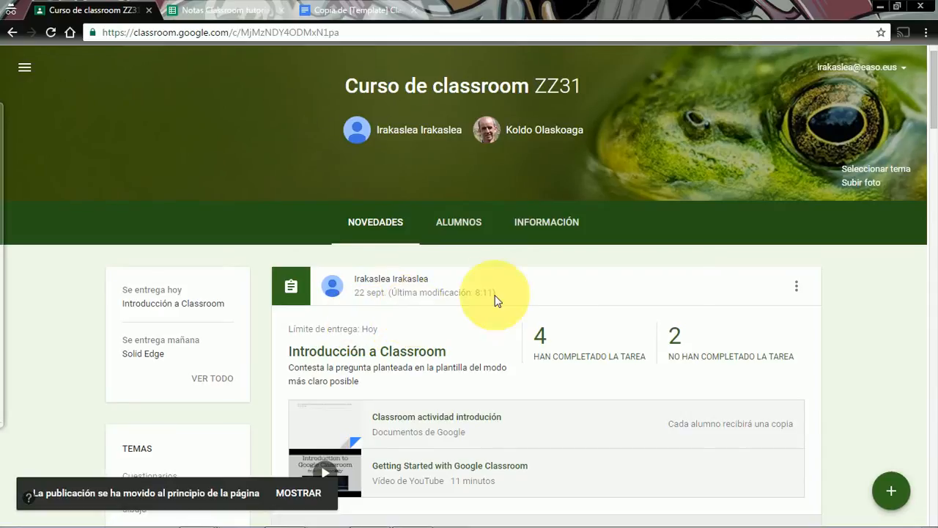
Open the student submissions of "Introducción a Classroom", check the assignment's instructions and return to the student work.
left_click(541, 343)
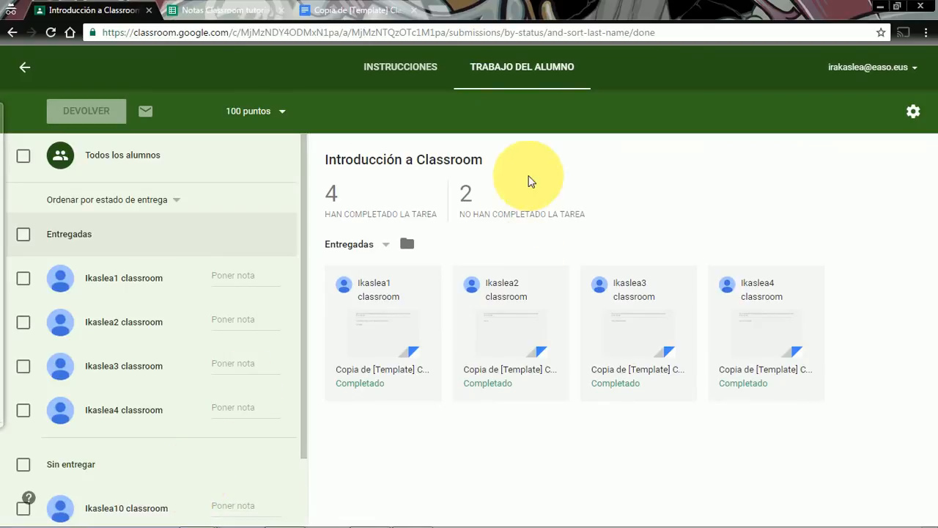
left_click(392, 67)
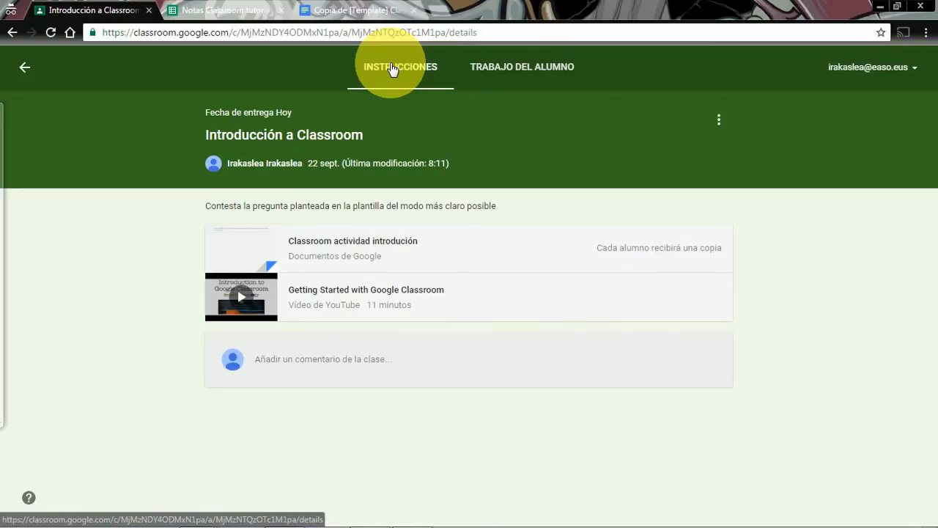
left_click(517, 71)
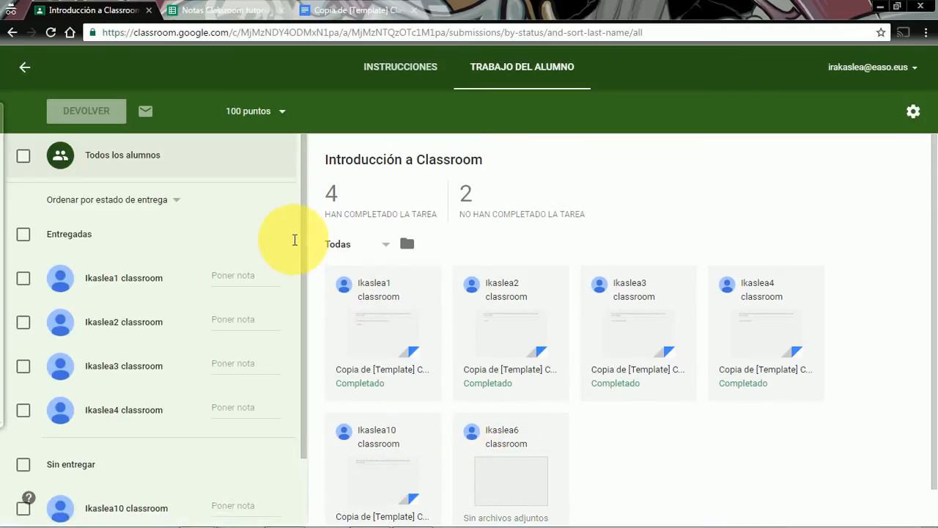
Set the assignment's maximum score to 50 points and confirm the update.
left_click(230, 110)
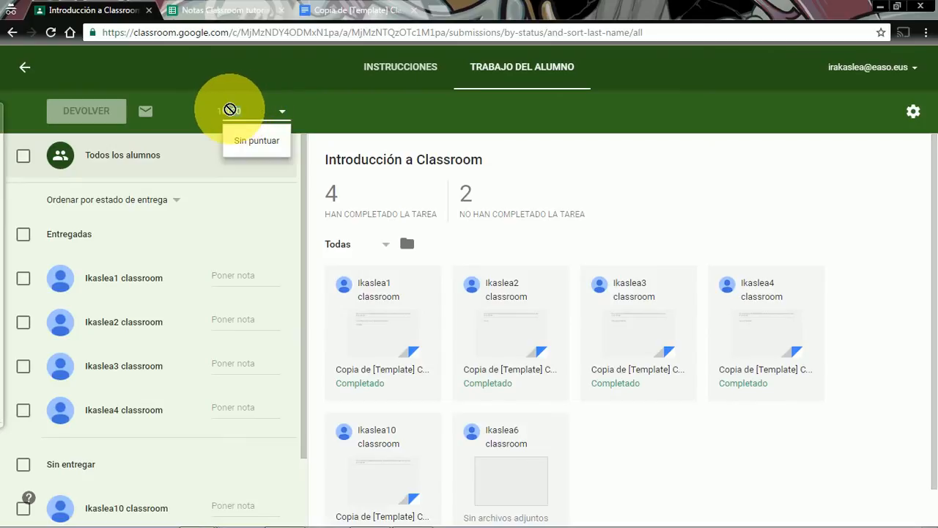
key("BackSpace")
key("BackSpace")
type("50")
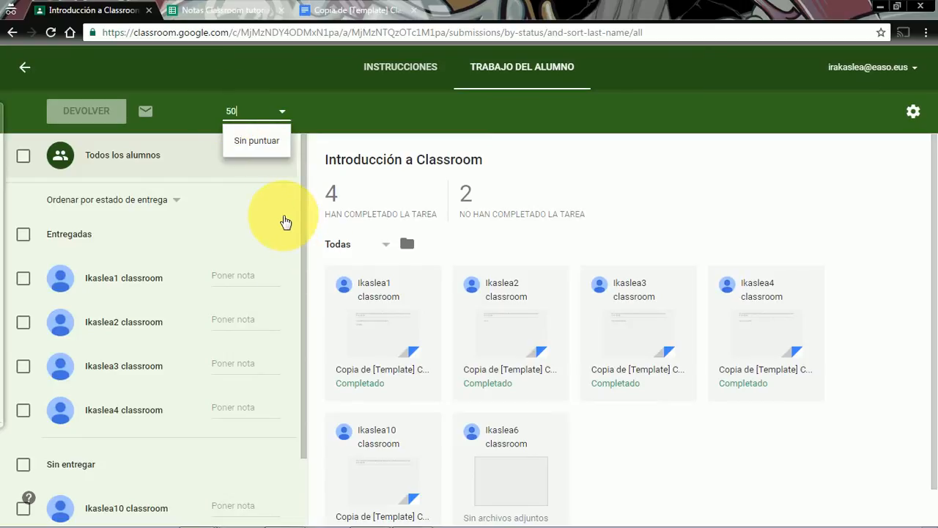
key("Return")
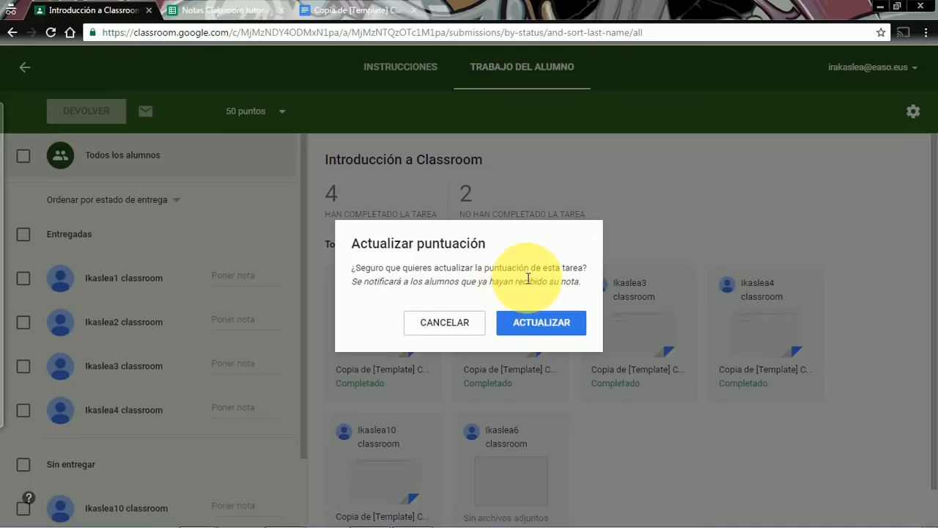
left_click(537, 332)
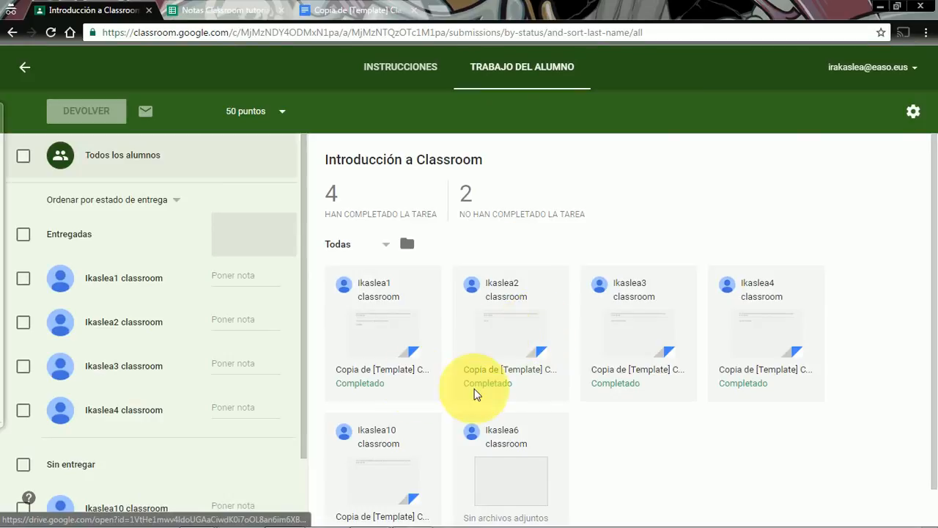
Add the comment "aquí damos las indicaciones que corresponda" to the word "entregamos" in the first student's document, and return to the submissions.
left_click(369, 376)
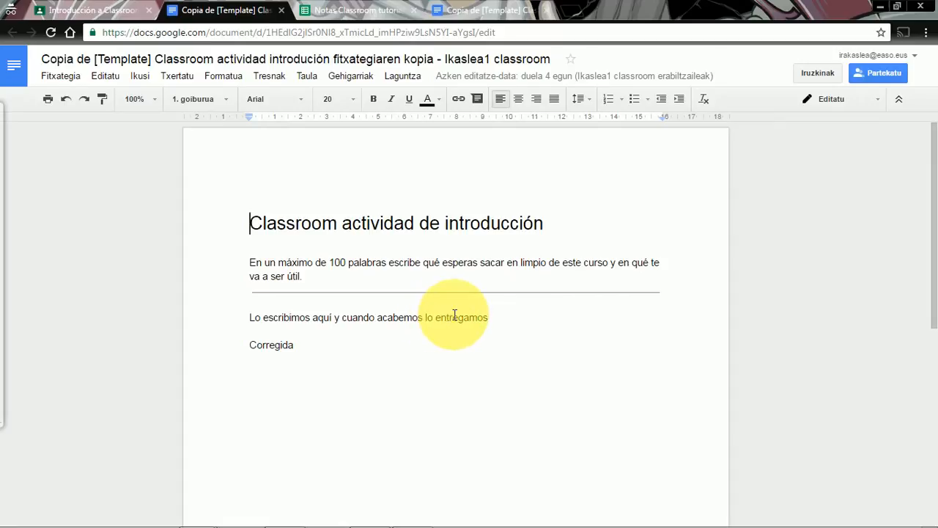
double_click(454, 317)
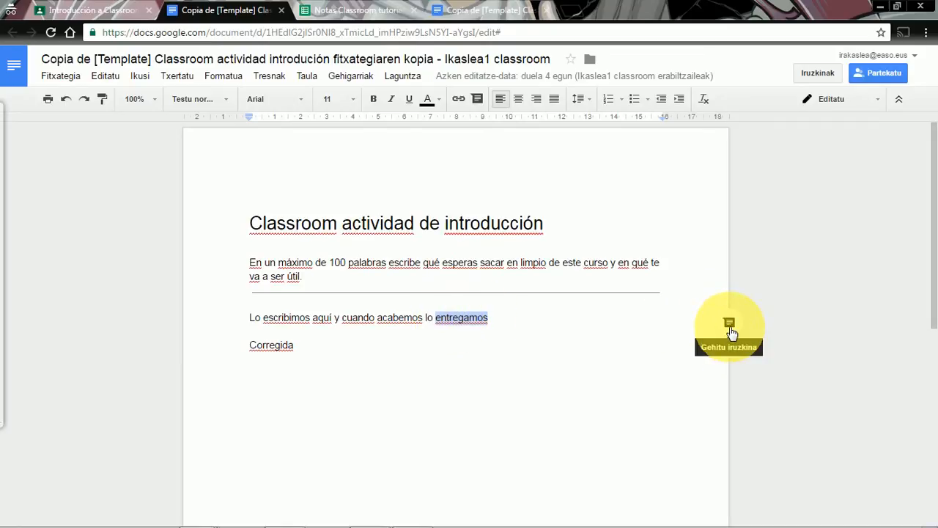
left_click(730, 330)
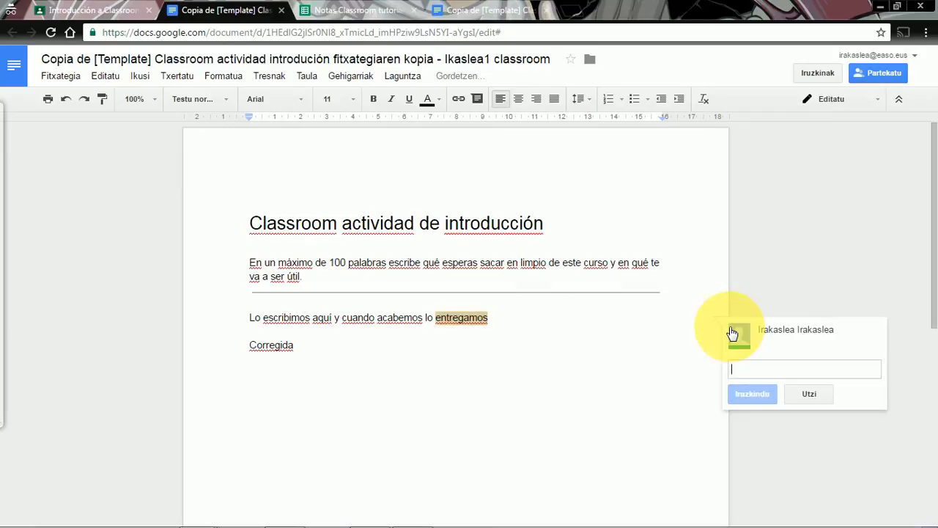
type("aqu")
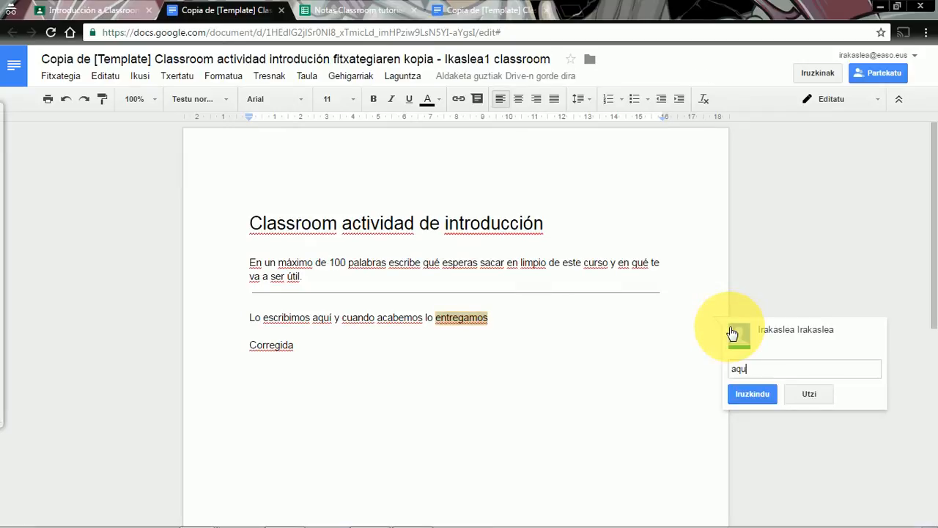
type("í damos las indicac")
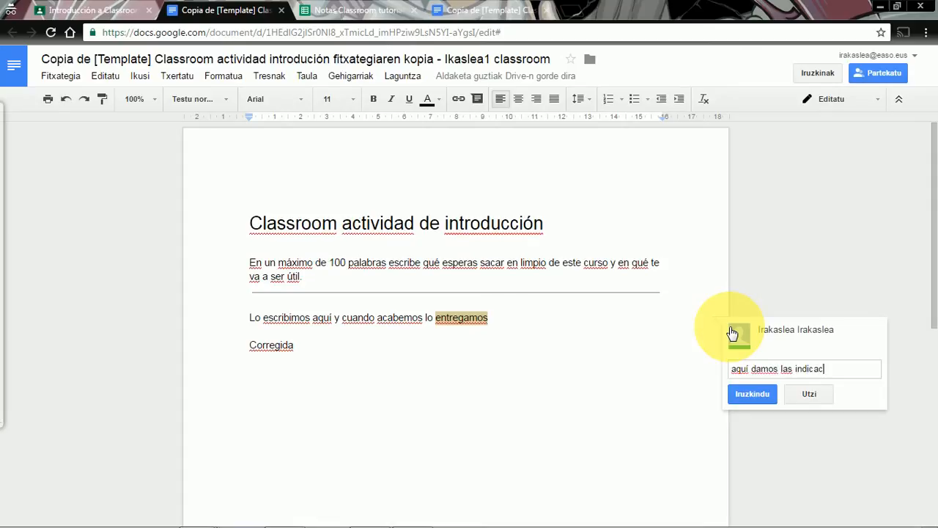
type("iones que corre")
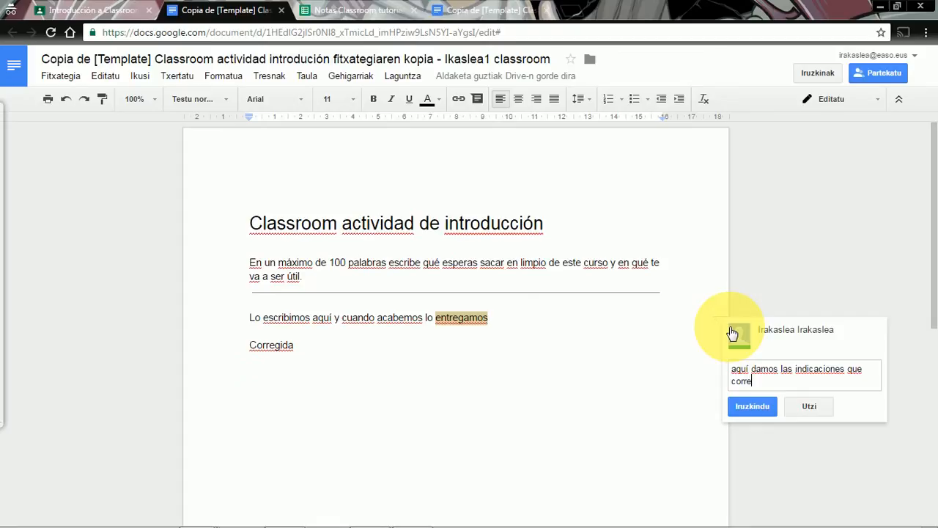
type("sponda")
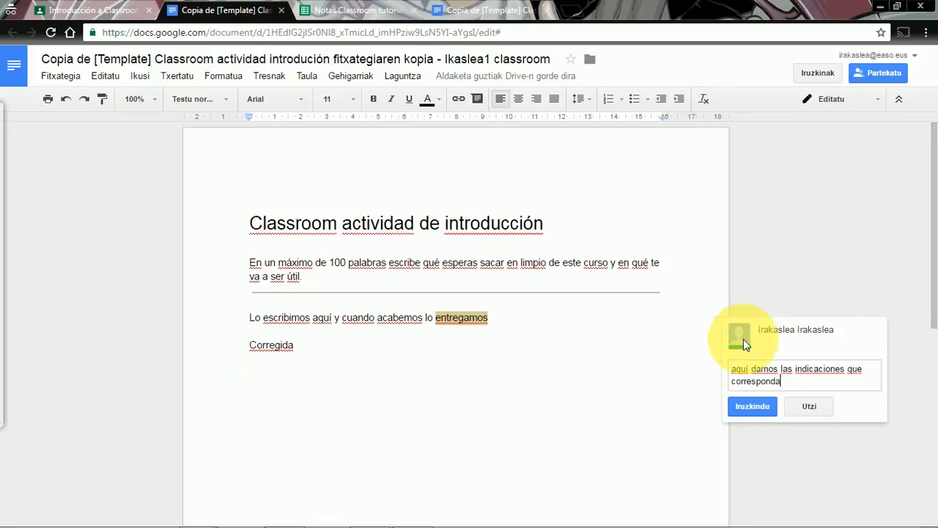
left_click(755, 409)
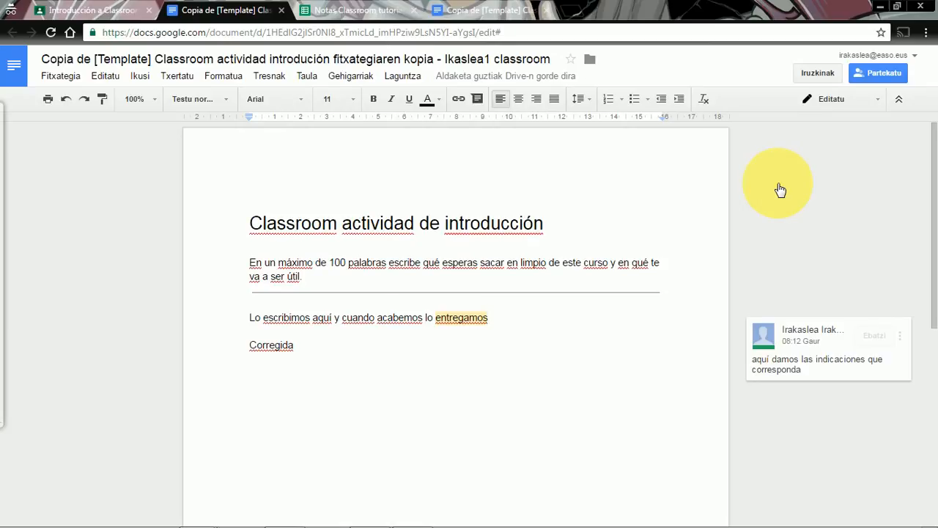
left_click(281, 11)
left_click(281, 11)
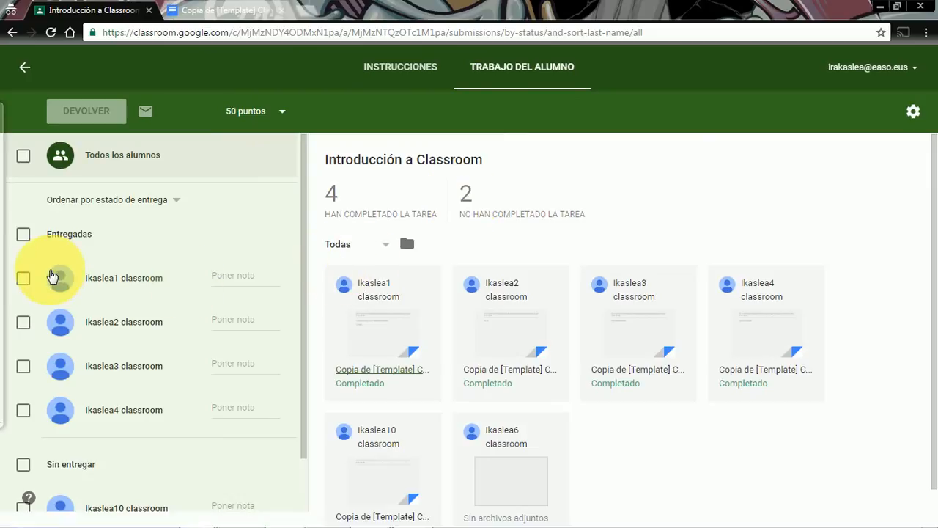
Grade the four submitted assignments, in list order, with 40, 30, 30 and 45 points.
left_click(244, 276)
type("40")
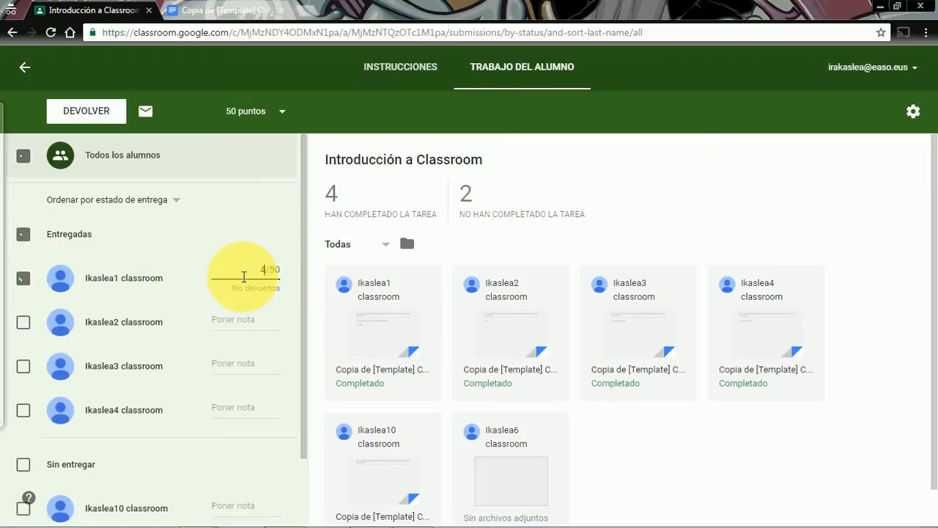
key("Return")
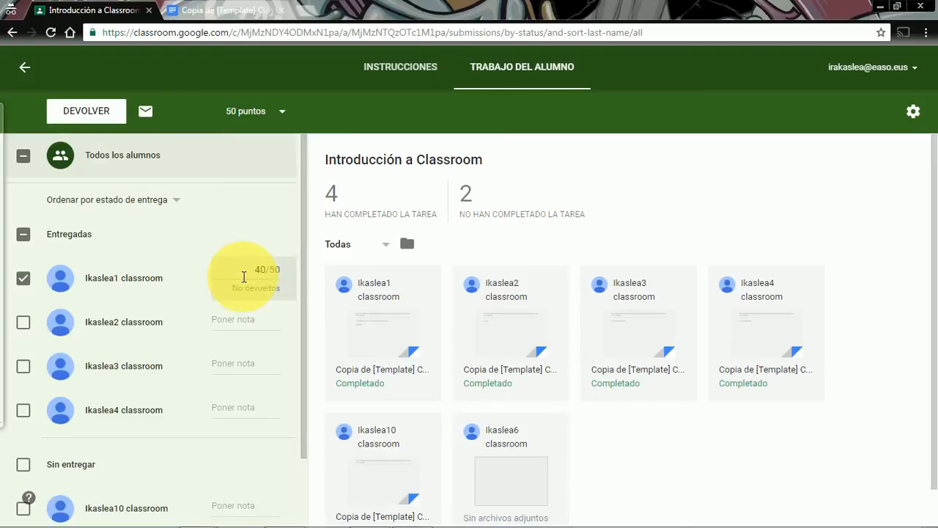
left_click(253, 327)
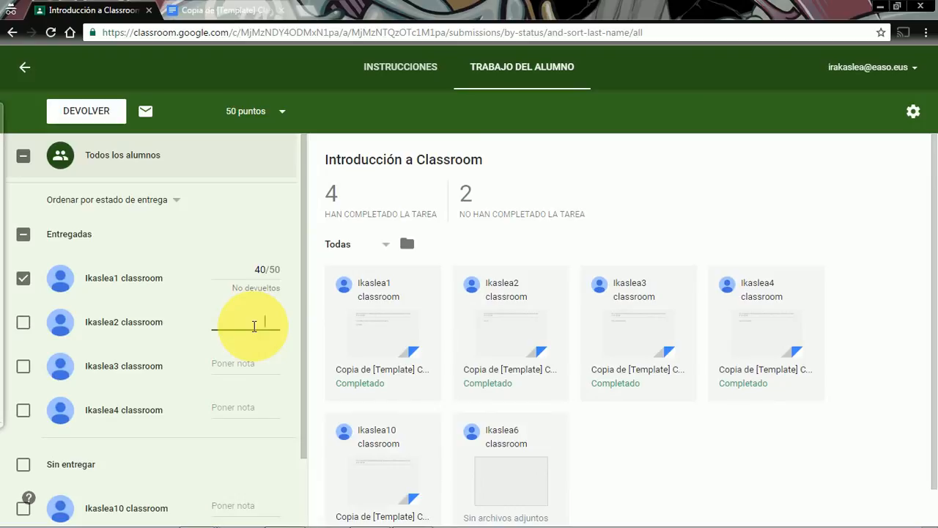
type("30")
key("Return")
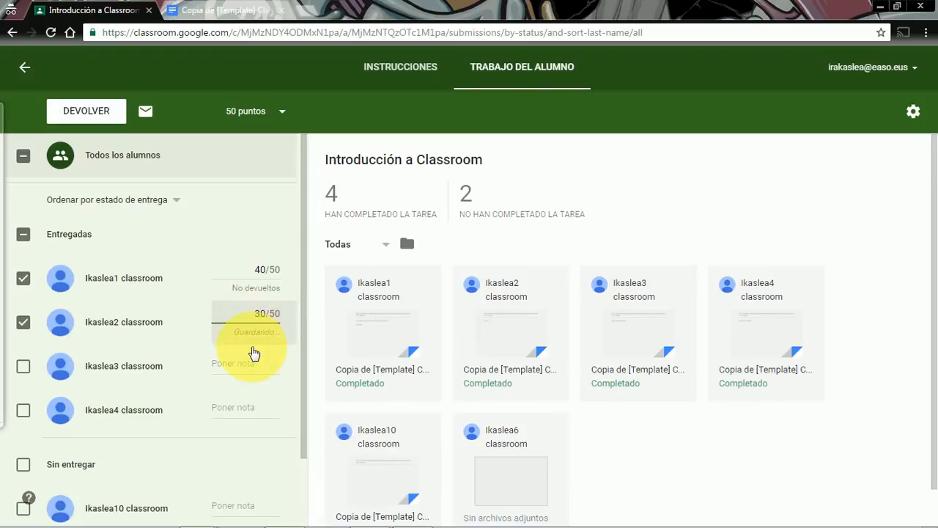
left_click(265, 374)
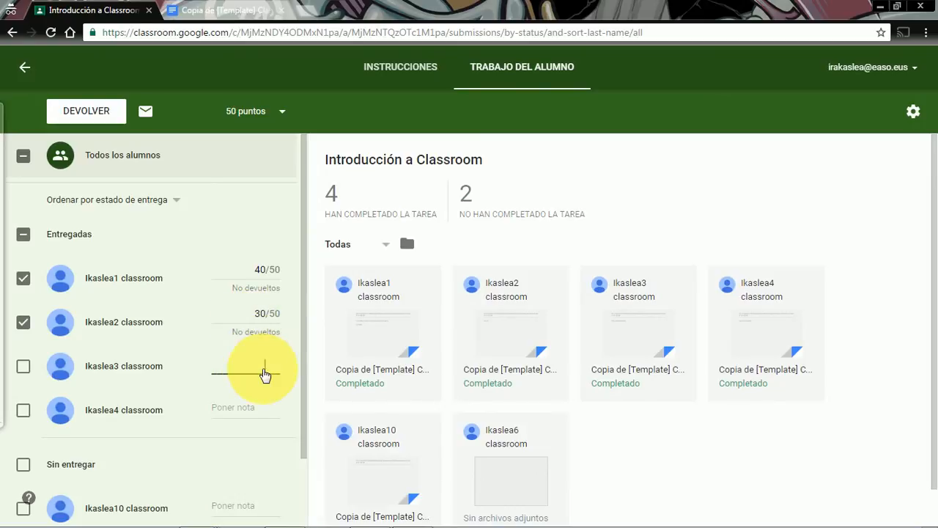
type("30")
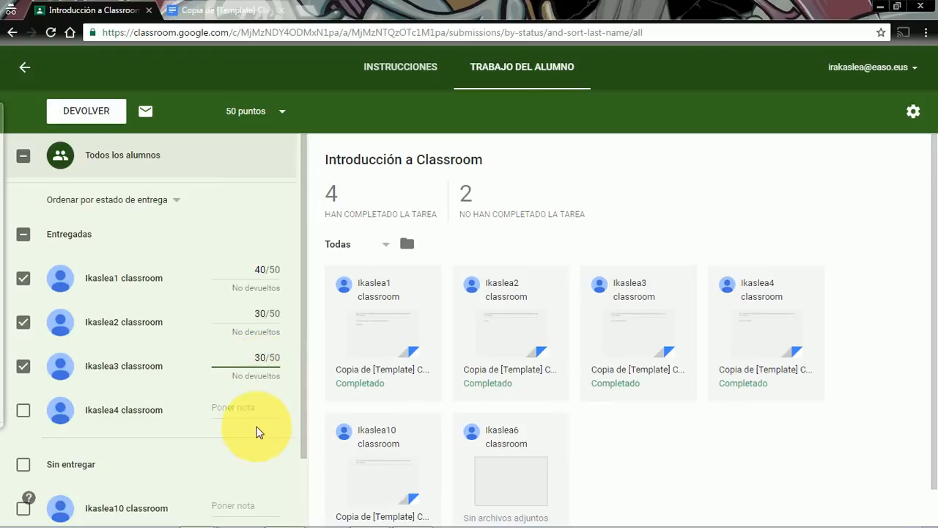
left_click(259, 407)
type("45")
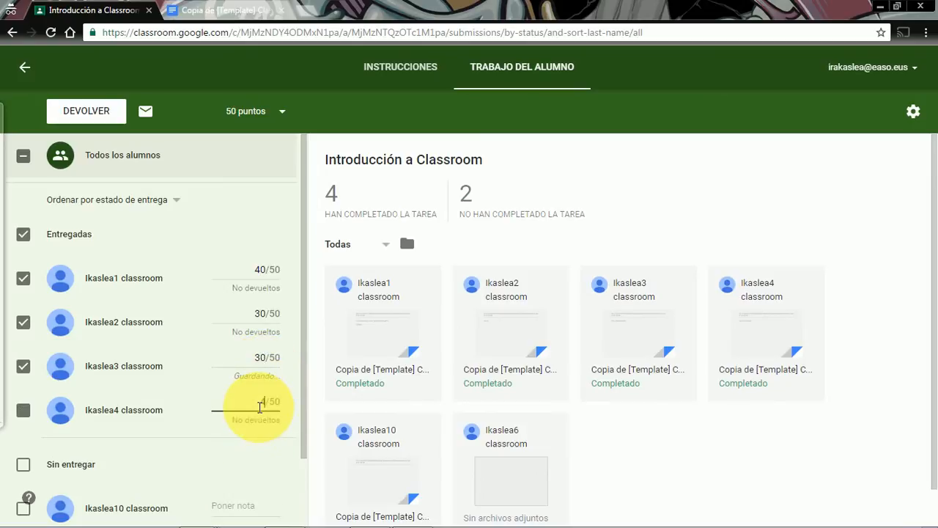
left_click(295, 438)
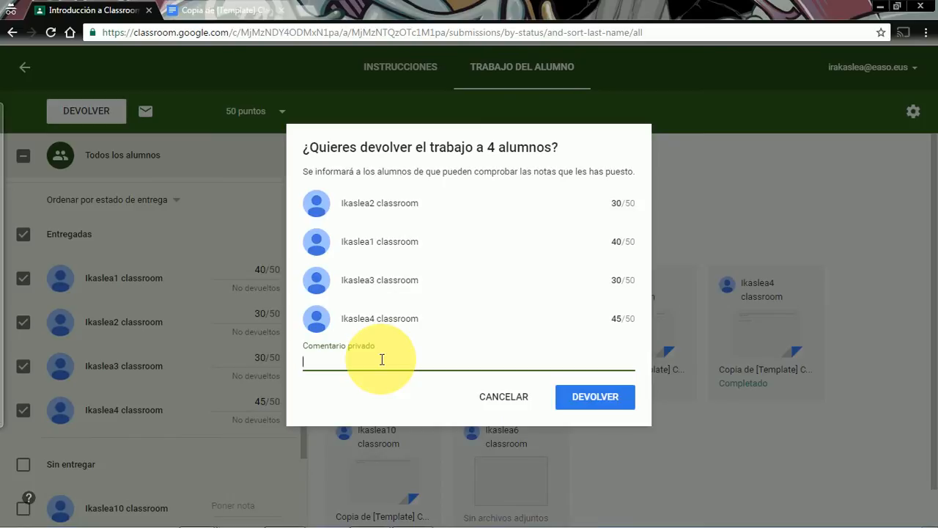
Cancel the group return and return only the first student's work with the private comment "este sí es privado y personalizado".
left_click(504, 397)
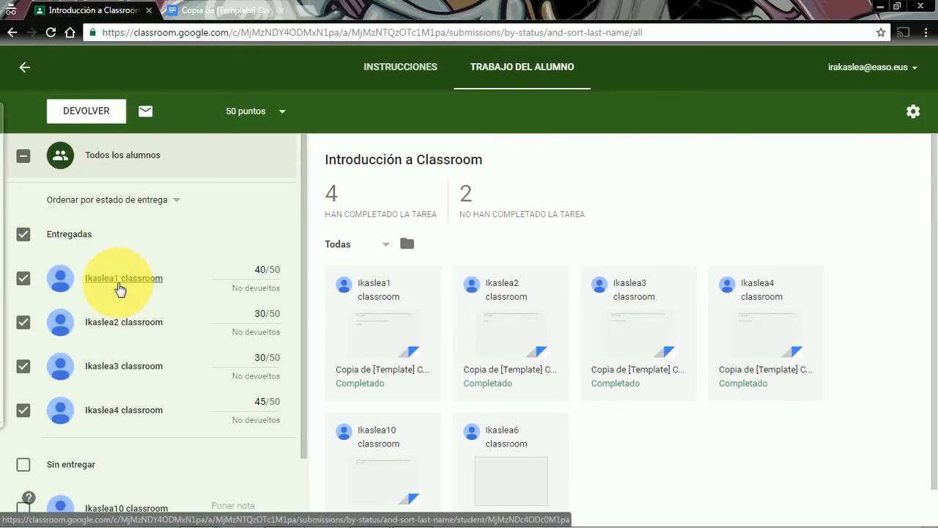
left_click(23, 235)
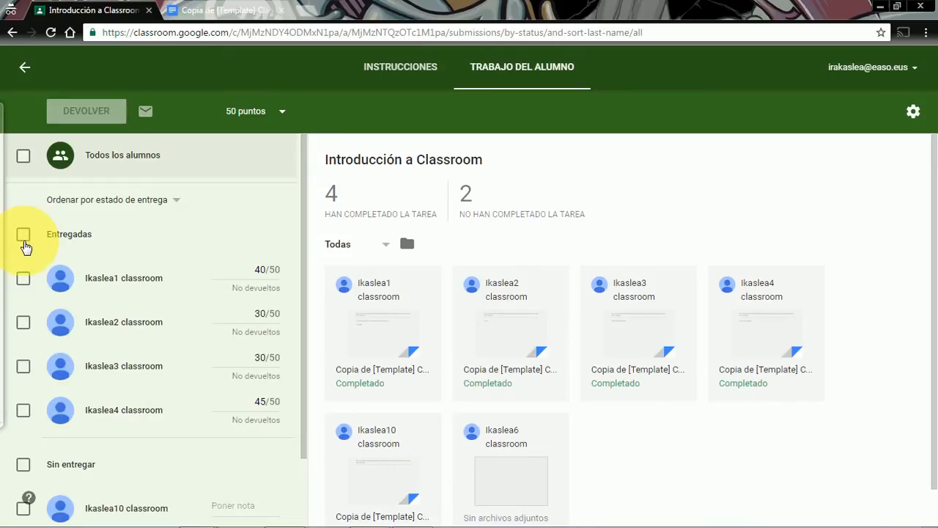
left_click(23, 280)
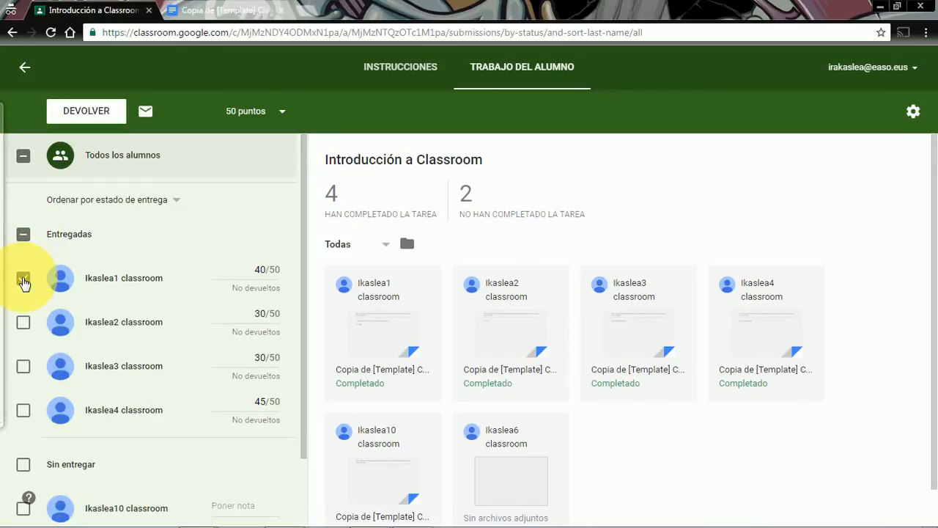
left_click(86, 114)
type("e")
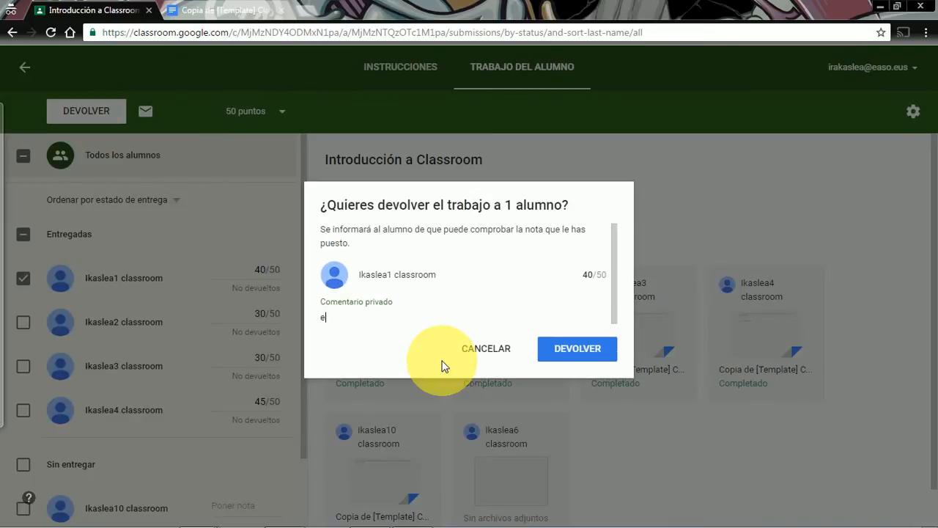
type("ste sí es privado y perso")
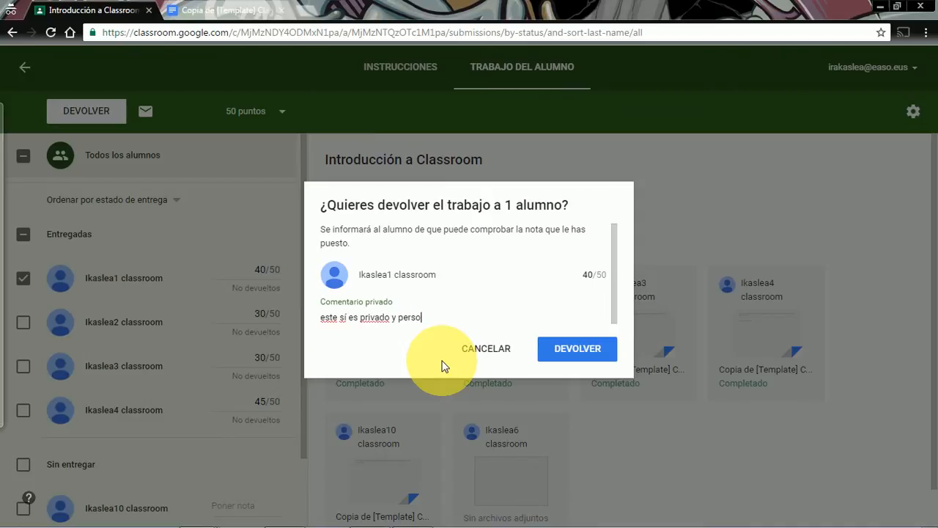
type("nalizado")
left_click(594, 349)
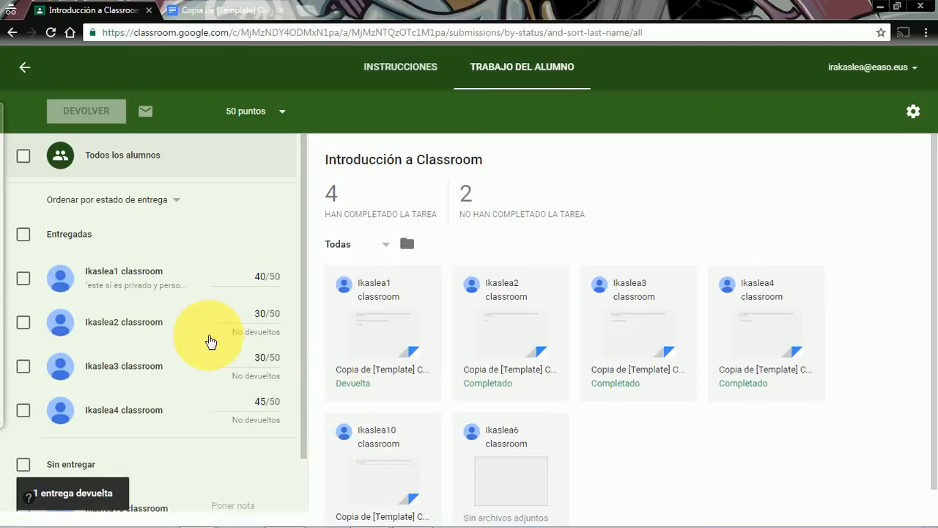
Return the work of the other three students who submitted, with the private comment "comenta".
left_click(20, 327)
left_click(22, 374)
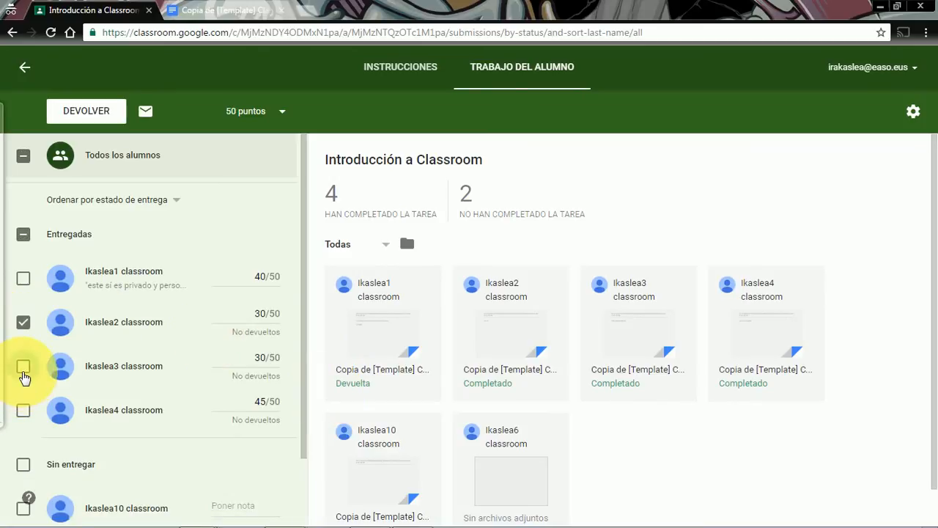
left_click(24, 412)
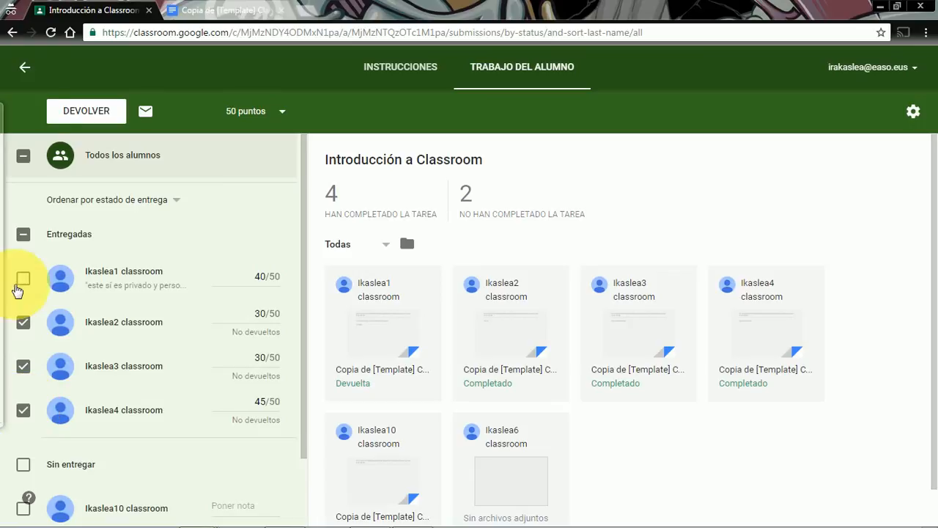
left_click(81, 117)
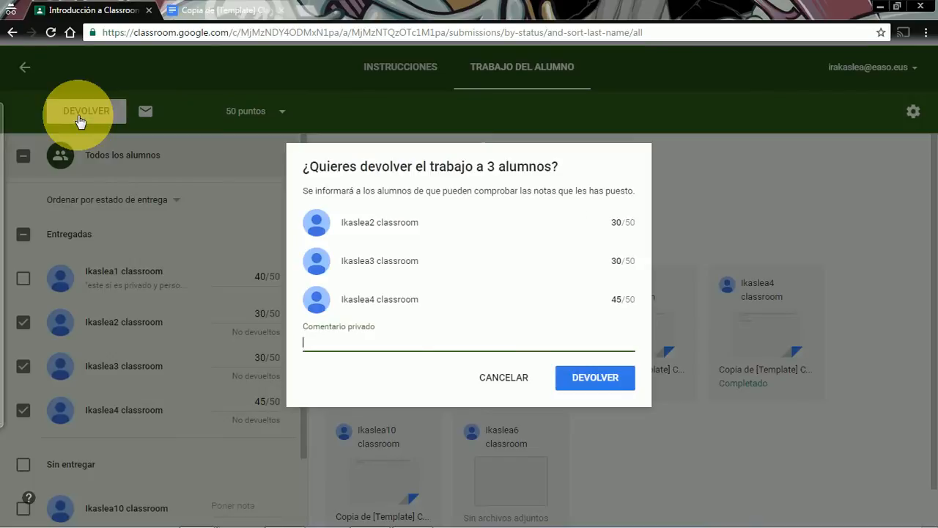
type("comenta")
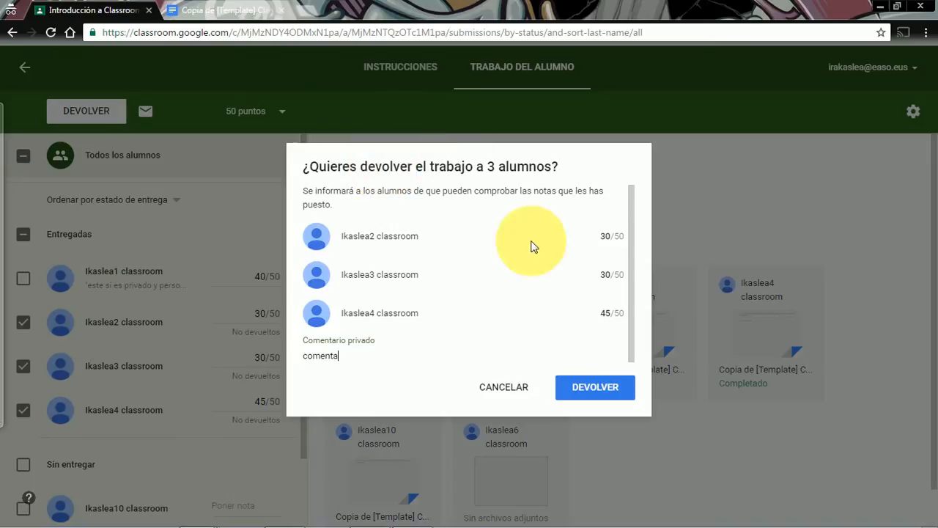
left_click(605, 394)
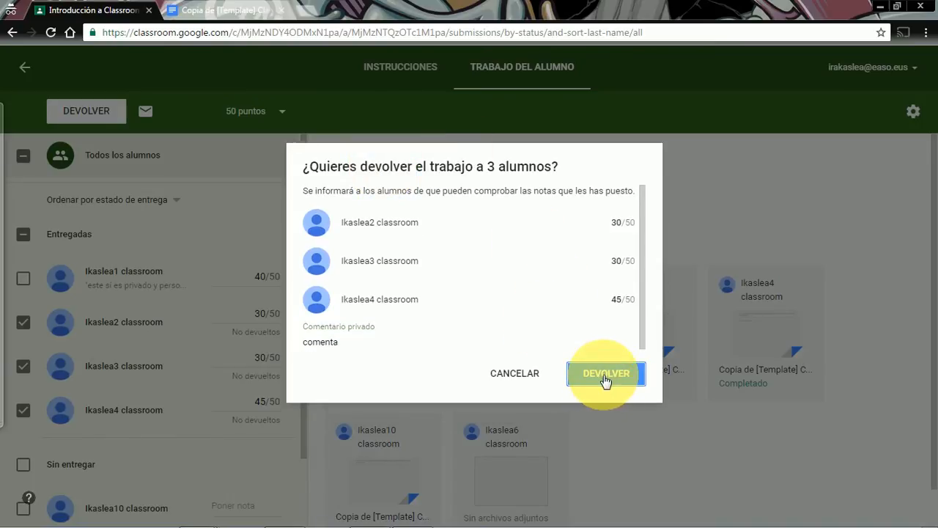
left_click(603, 381)
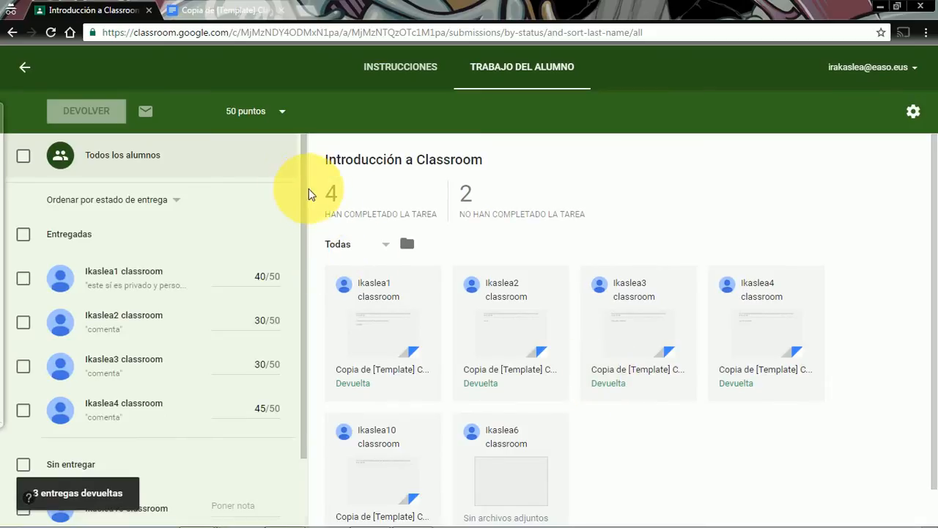
Select the first student listed under "Sin entregar".
left_click_drag(306, 210, 308, 346)
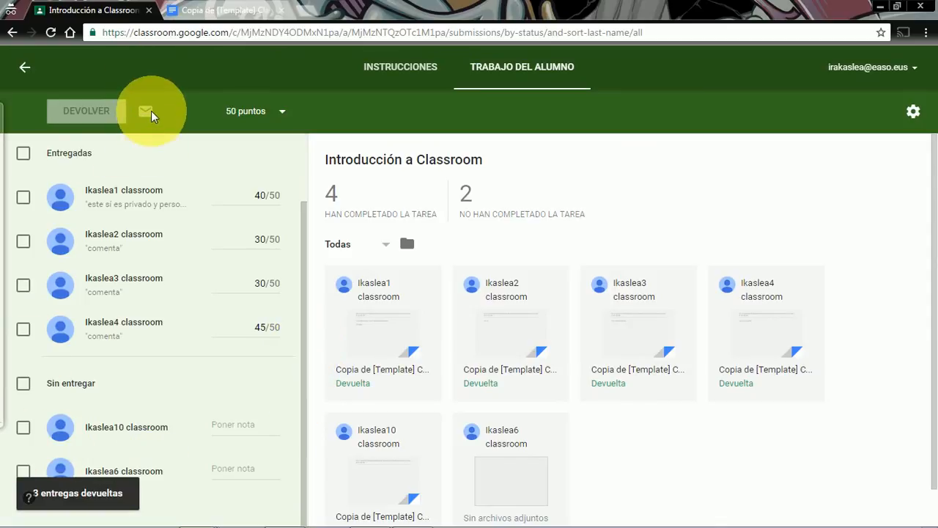
left_click(24, 428)
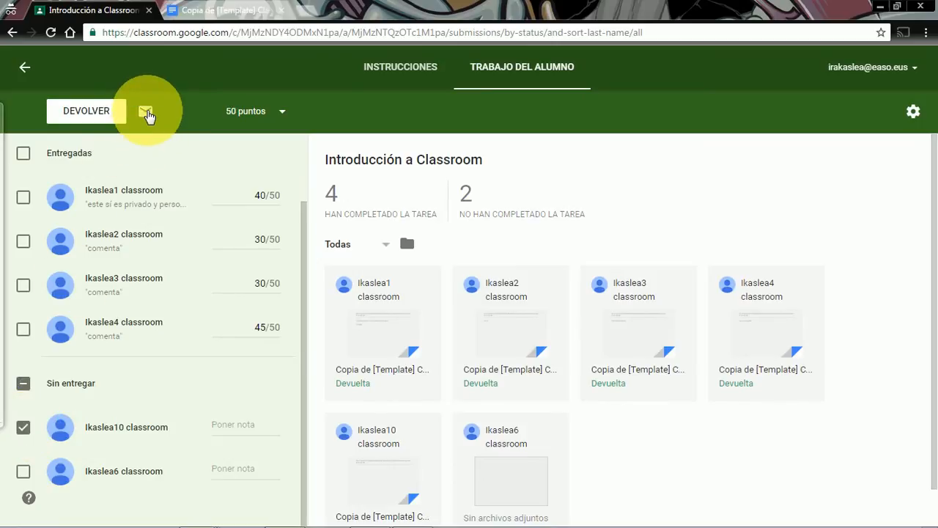
Leave the assignment, open the Trabajo overview of work to review and look through the assignments of all classes.
left_click(22, 67)
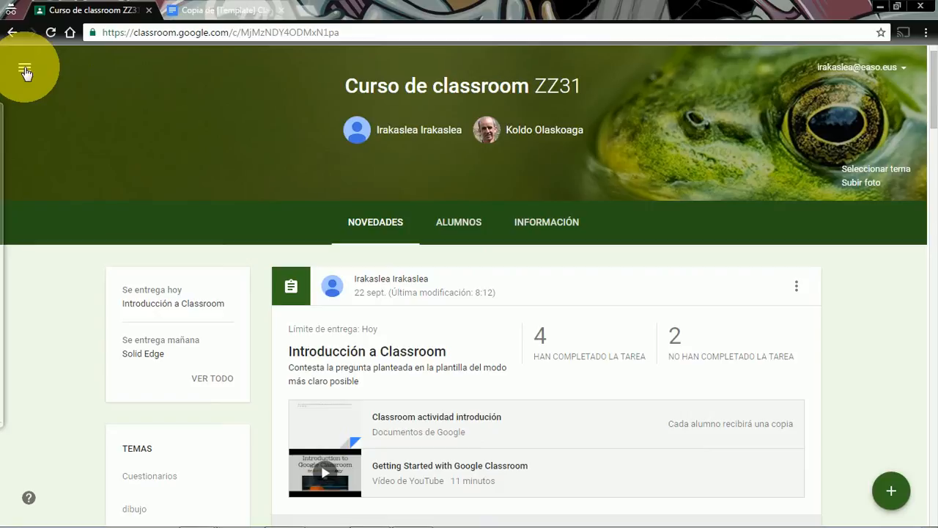
left_click(26, 71)
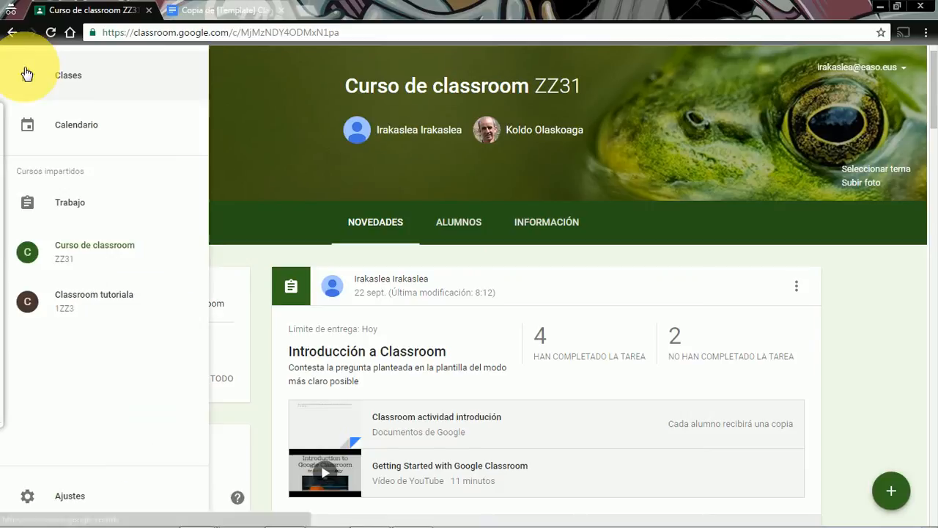
left_click(81, 215)
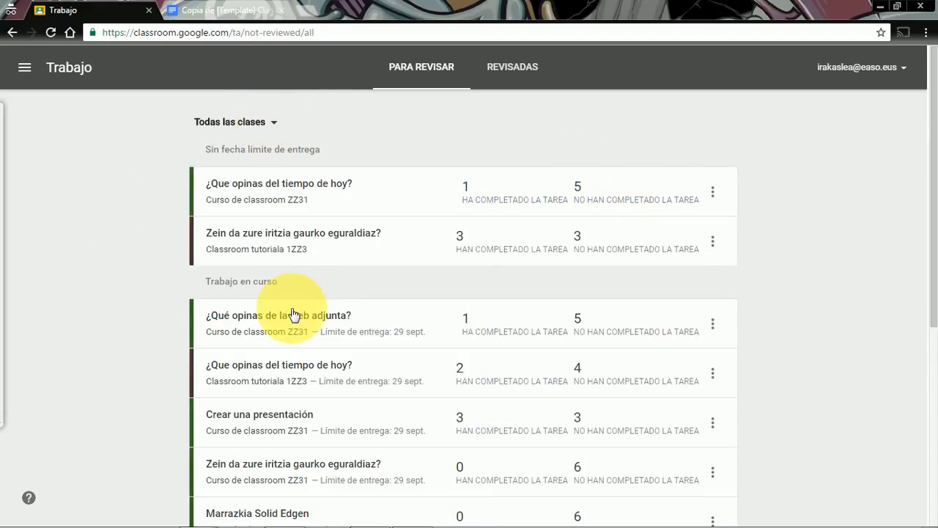
scroll(934, 168, "down", 2)
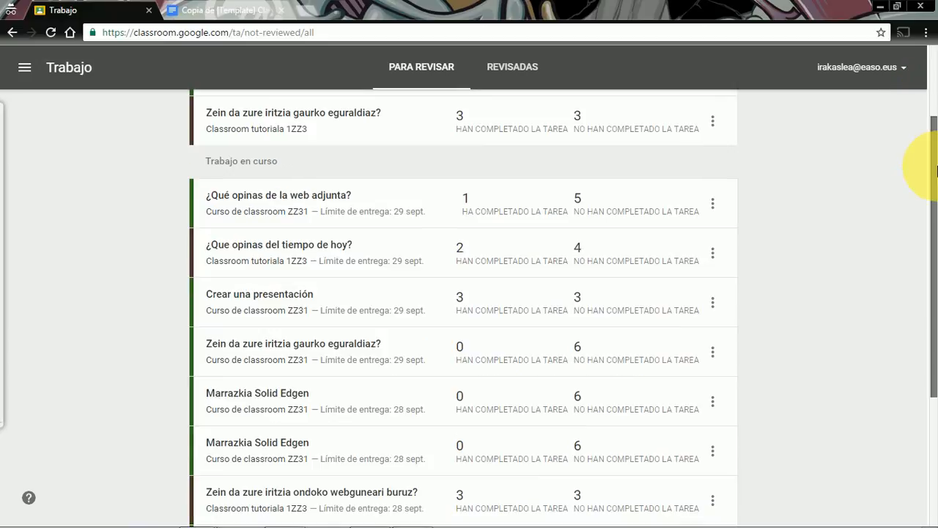
scroll(936, 366, "down", 3)
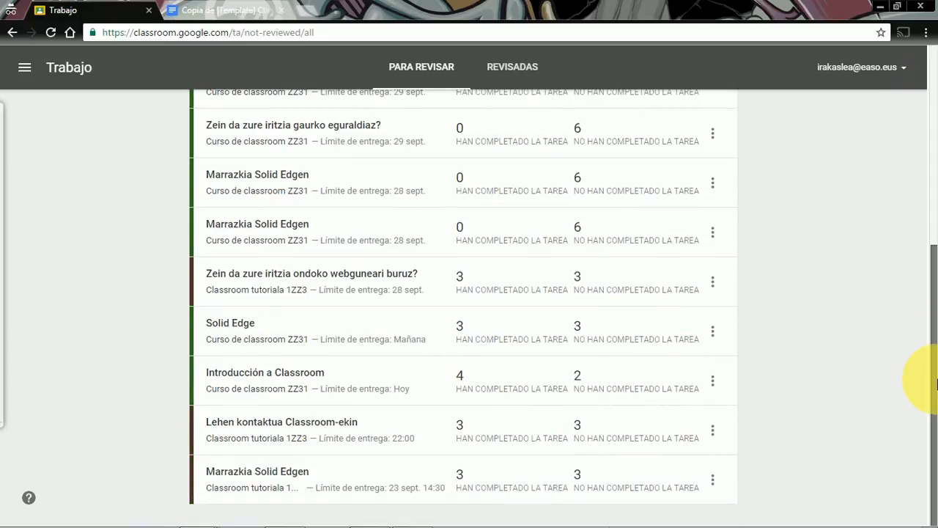
scroll(922, 147, "up", 5)
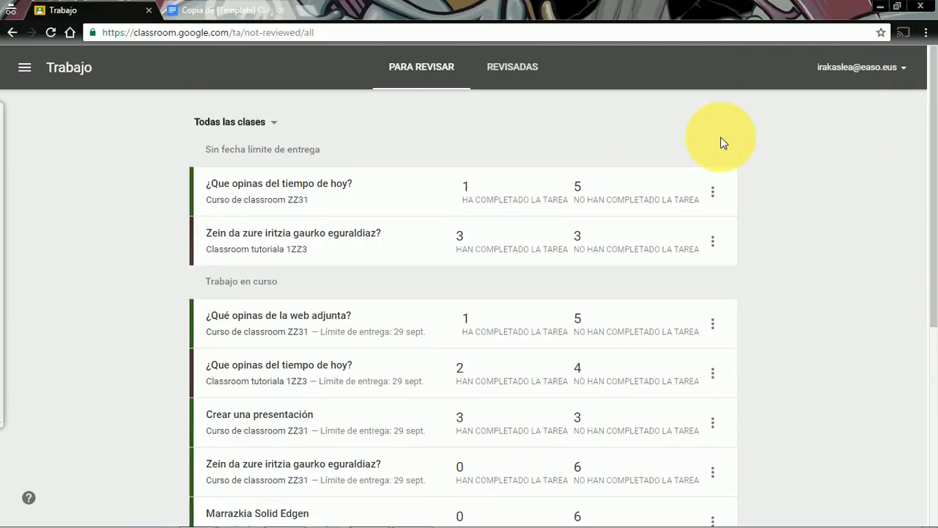
Filter the work to review by "Curso de classroom" and open the submissions of "Crear una presentación".
left_click(273, 123)
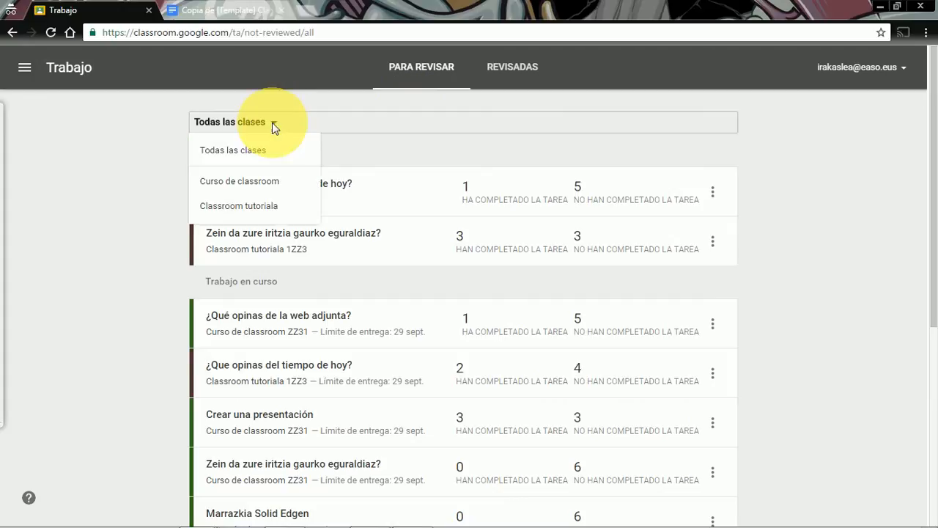
left_click(262, 185)
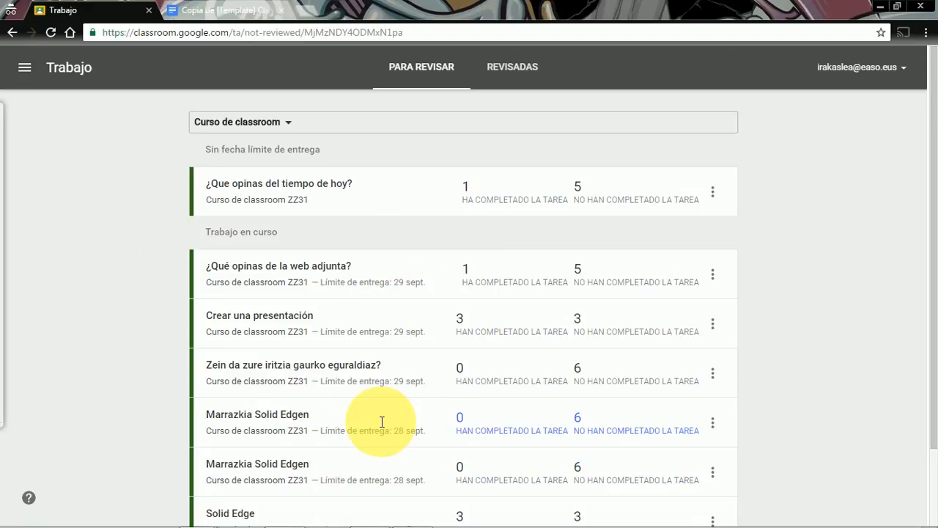
left_click(279, 326)
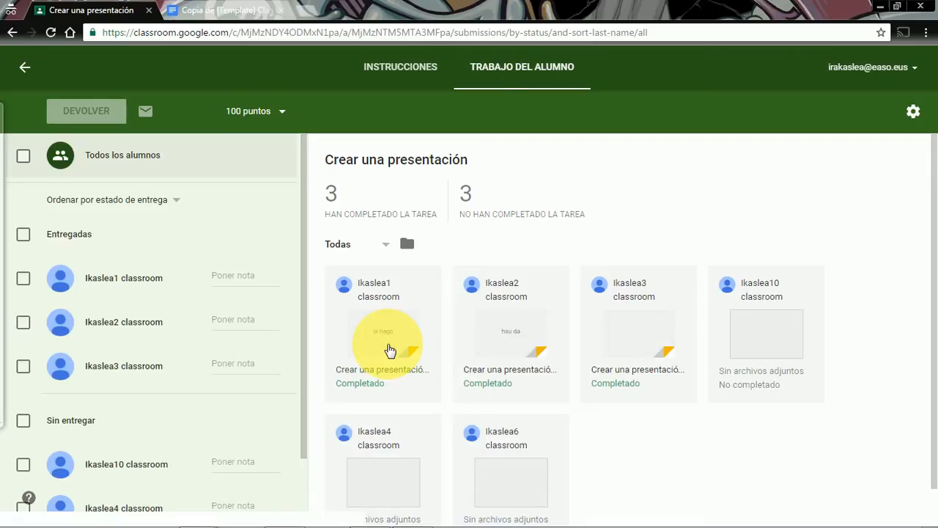
Add the comment "comentamos la diapo" to the slide title in the first student's presentation, and return to the submissions.
left_click(390, 350)
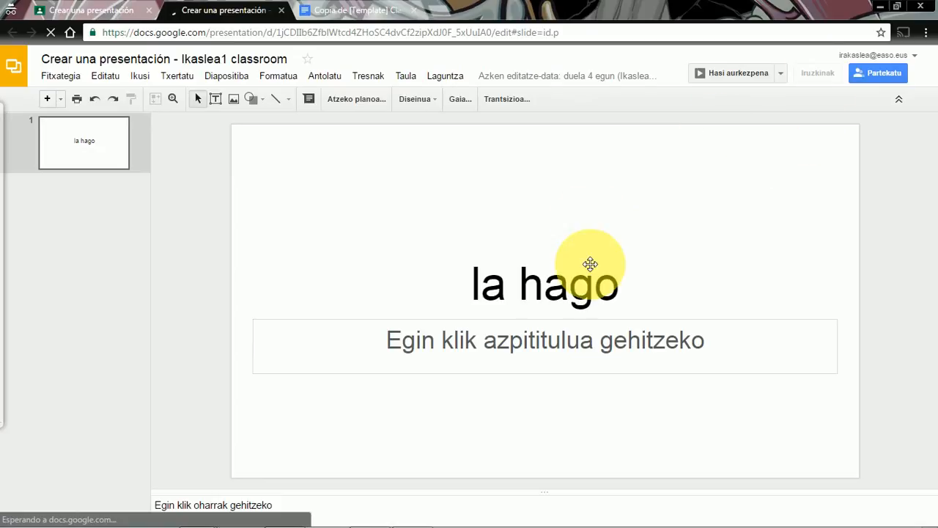
left_click(591, 287)
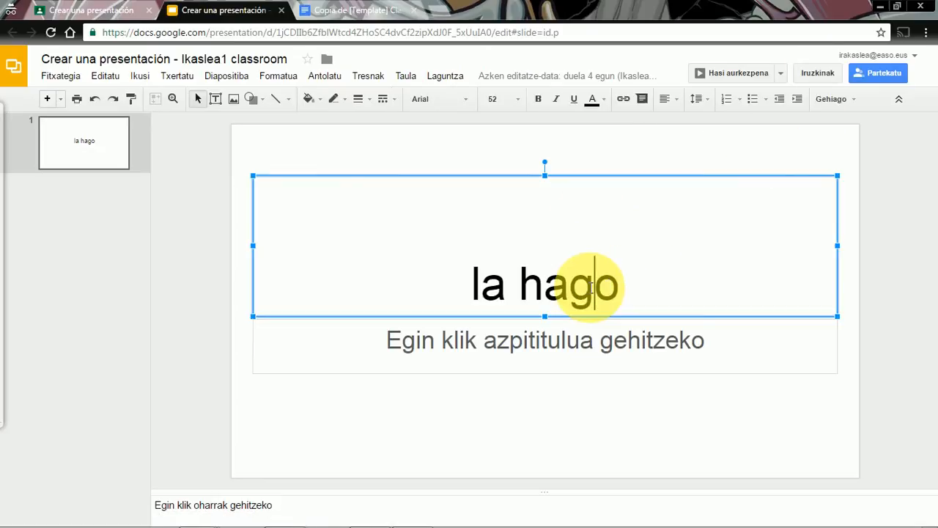
left_click(831, 76)
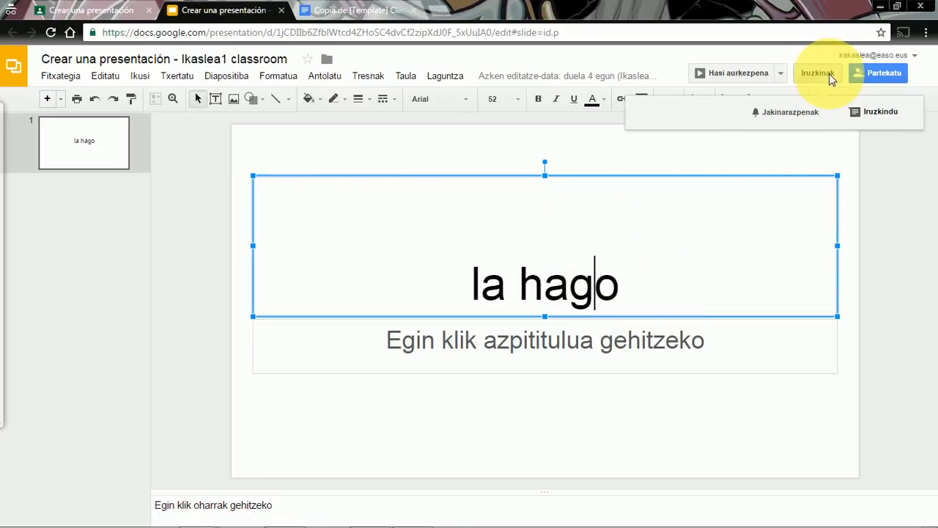
left_click(865, 114)
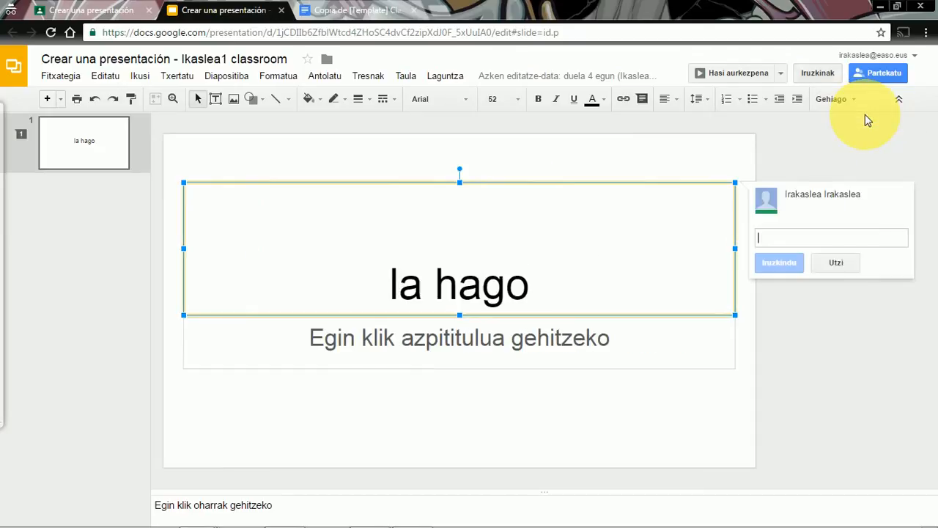
type("comentamos ")
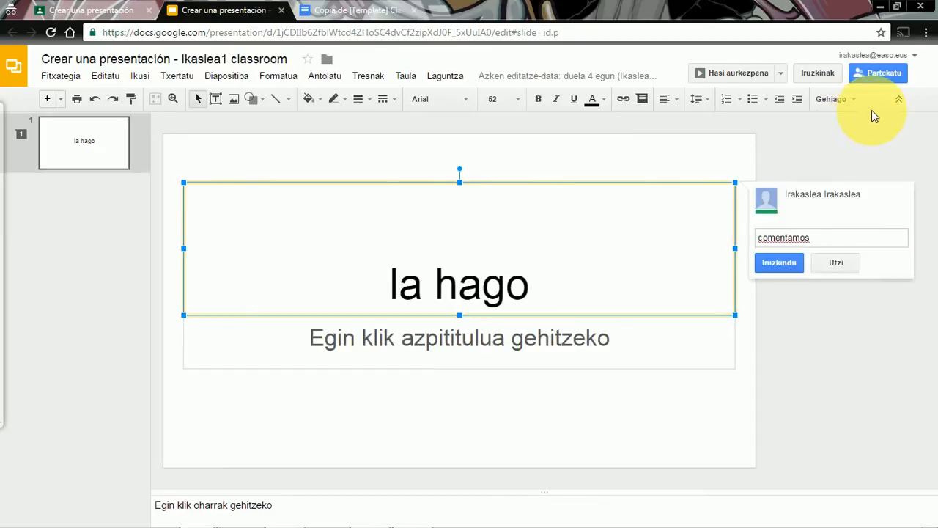
type("la diapo")
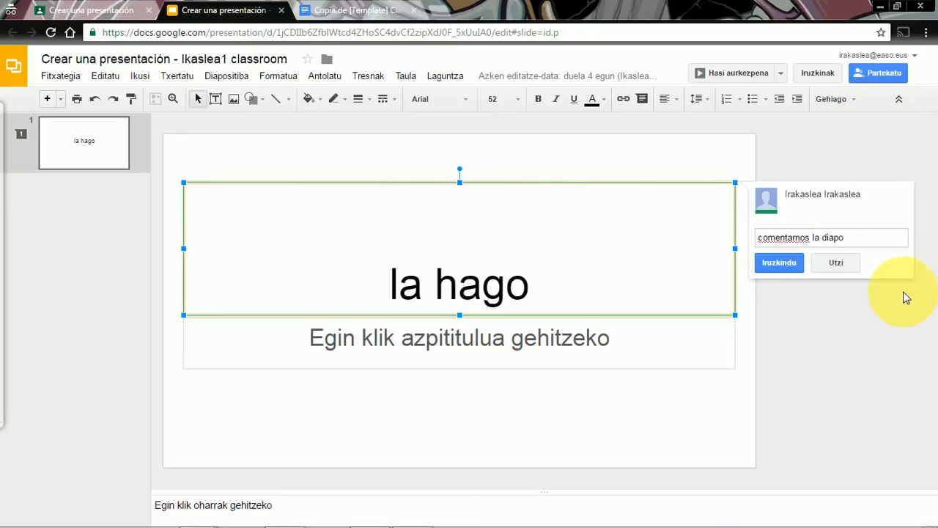
left_click(779, 263)
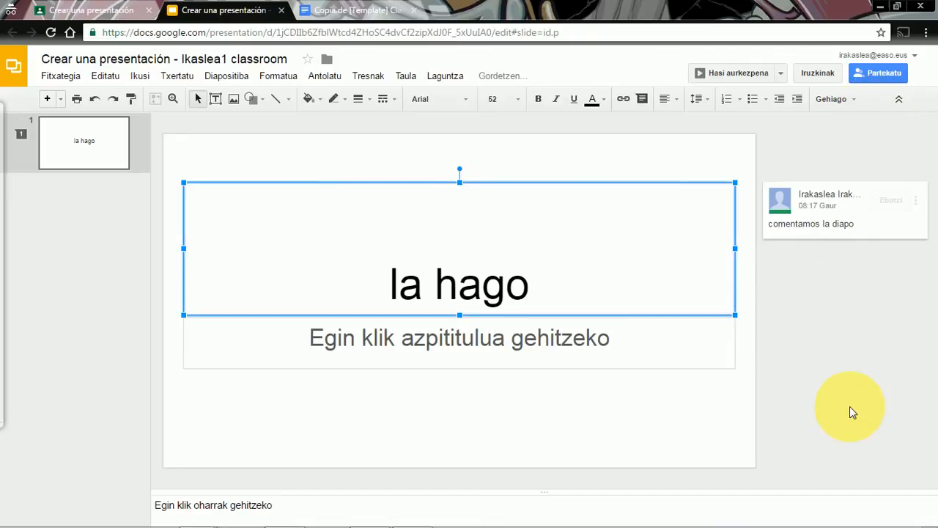
left_click(94, 12)
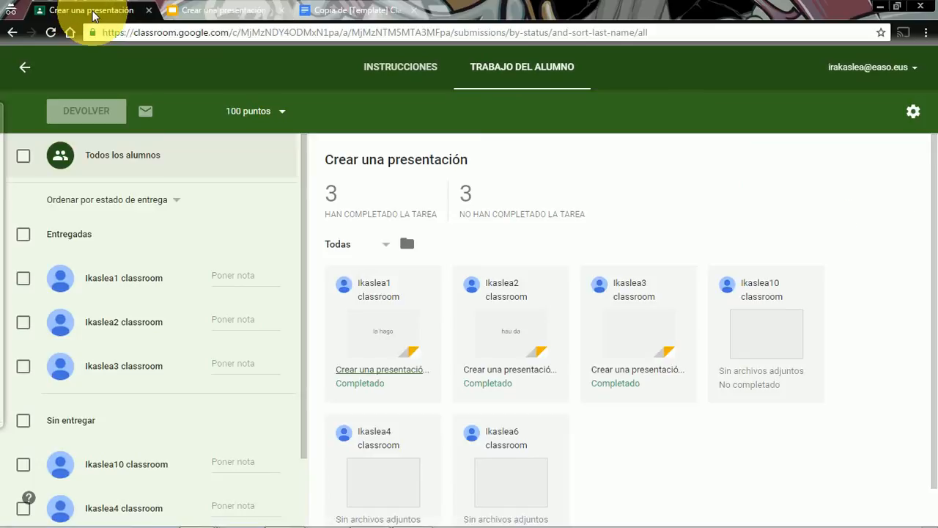
Set the maximum score of "Crear una presentación" to 70 points and confirm the update.
left_click(268, 112)
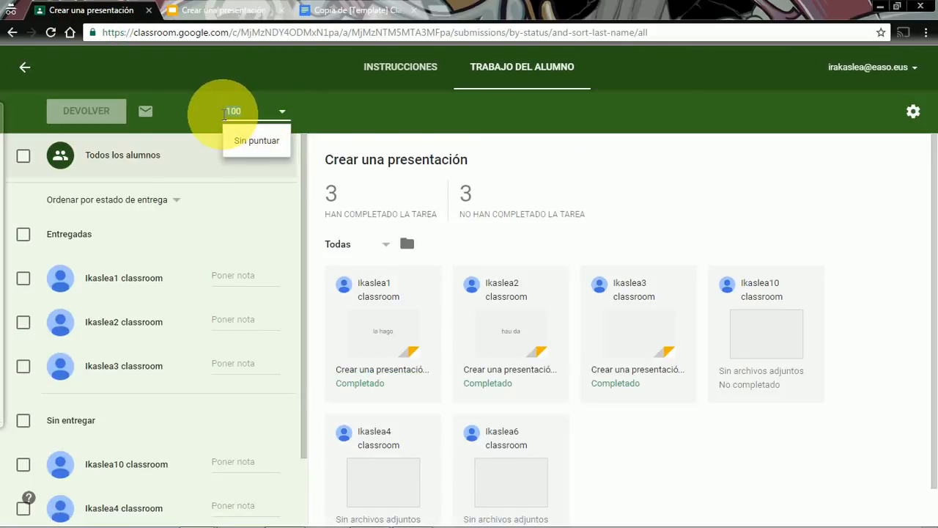
type("70")
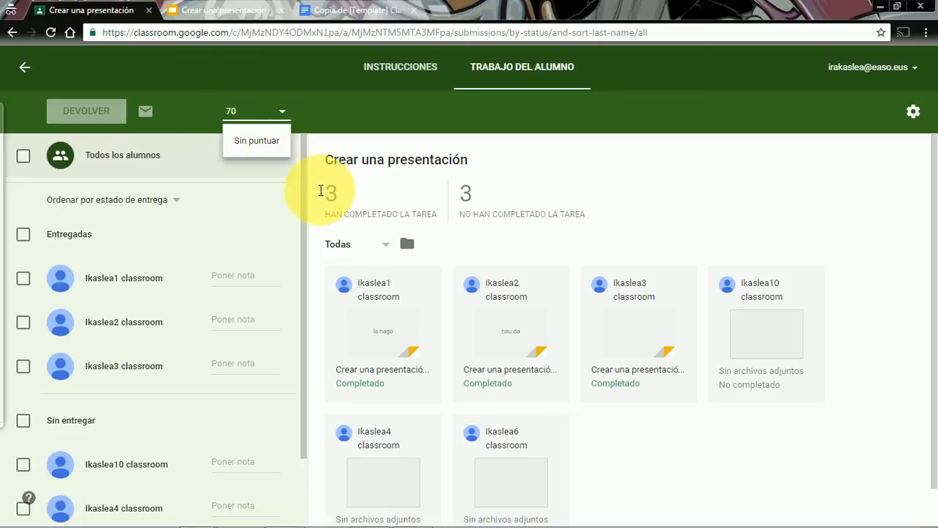
left_click(287, 201)
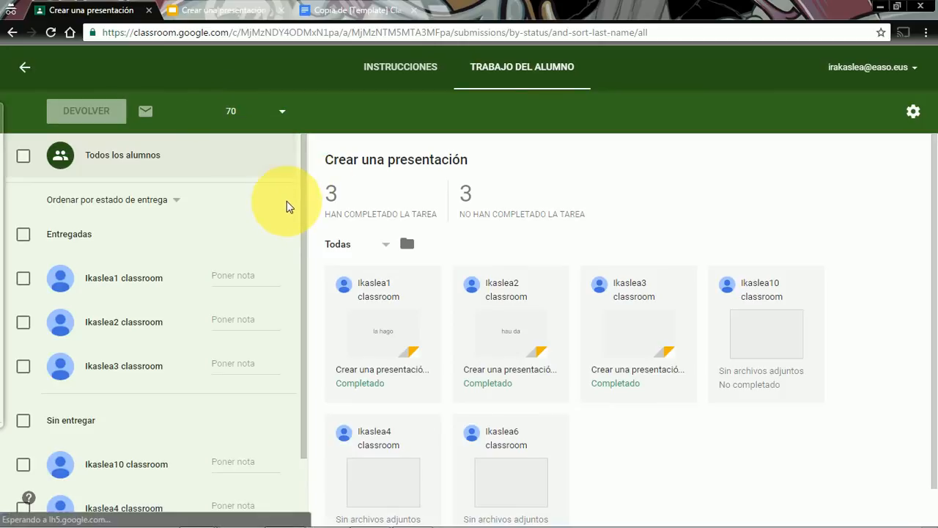
left_click(540, 323)
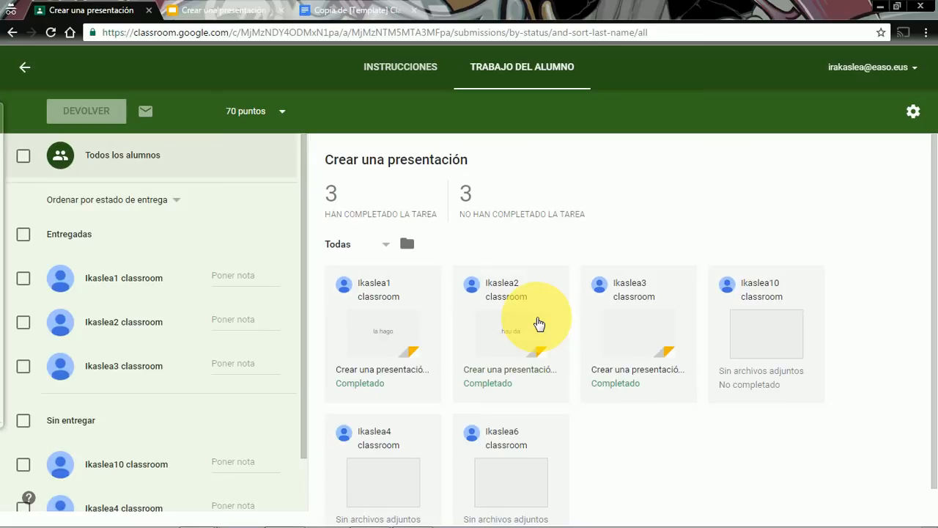
Grade the three submitted presentations 40, 35 and 55 points, in the order the students are listed.
left_click(249, 276)
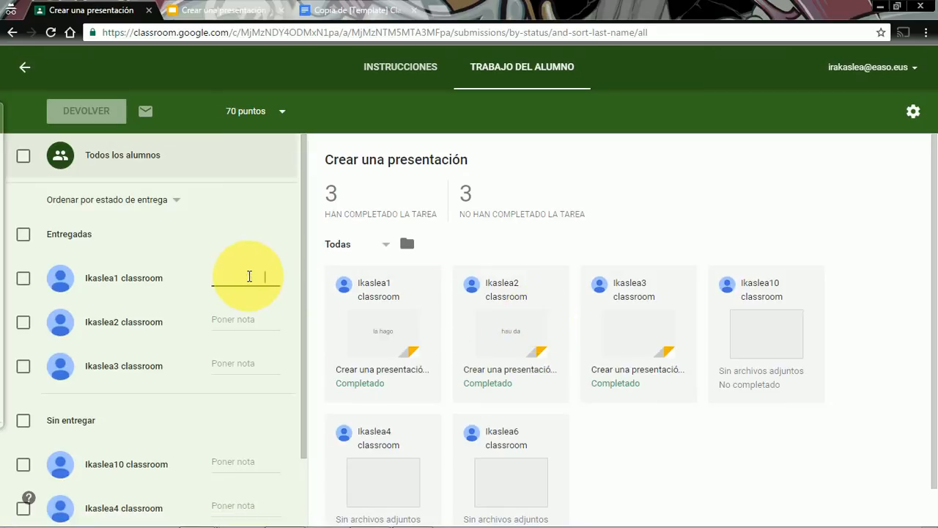
type("40")
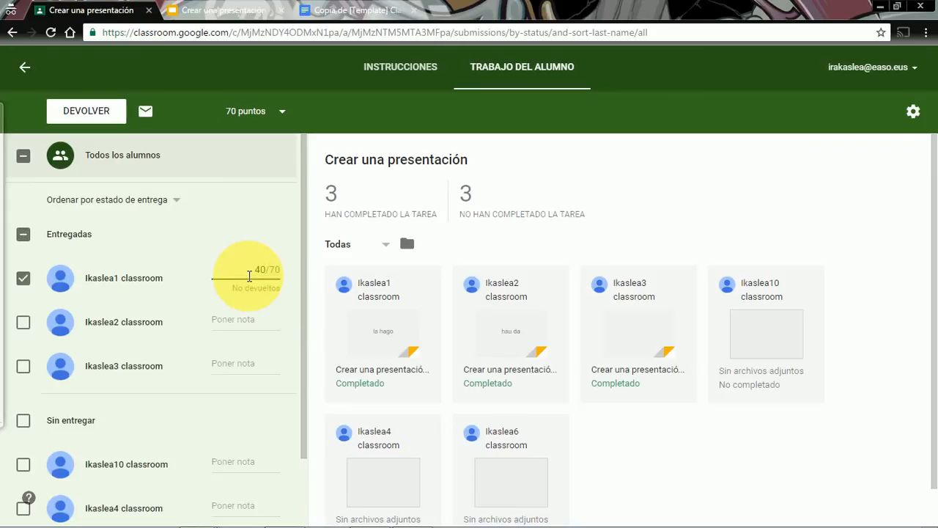
key("Tab")
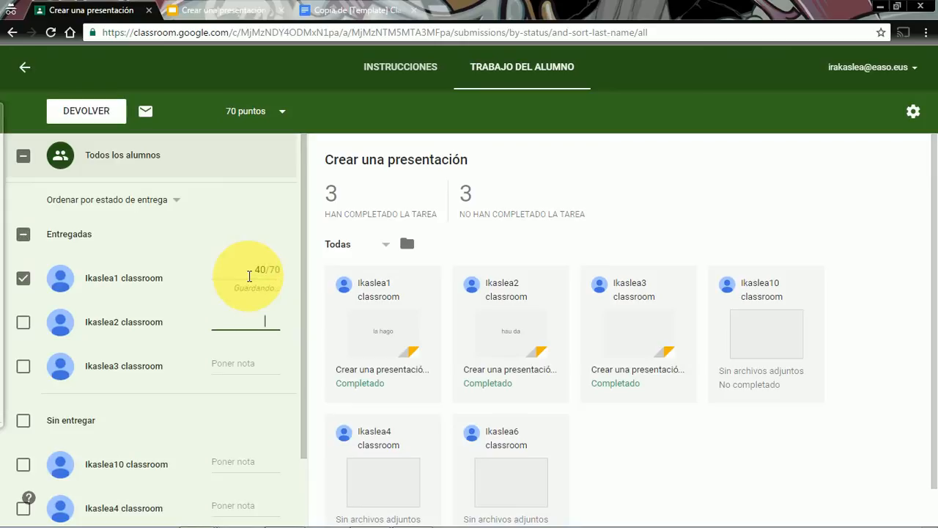
type("35/70")
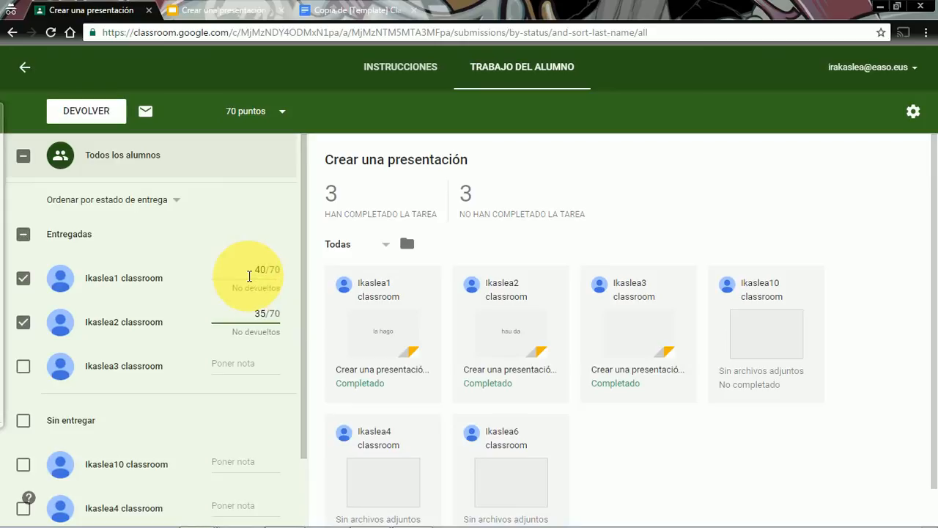
key("Tab")
type("55")
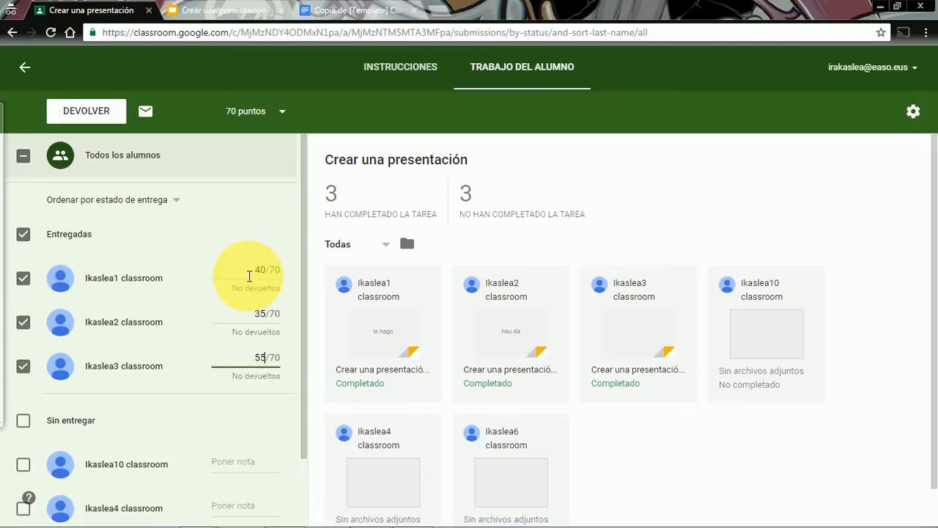
key("Return")
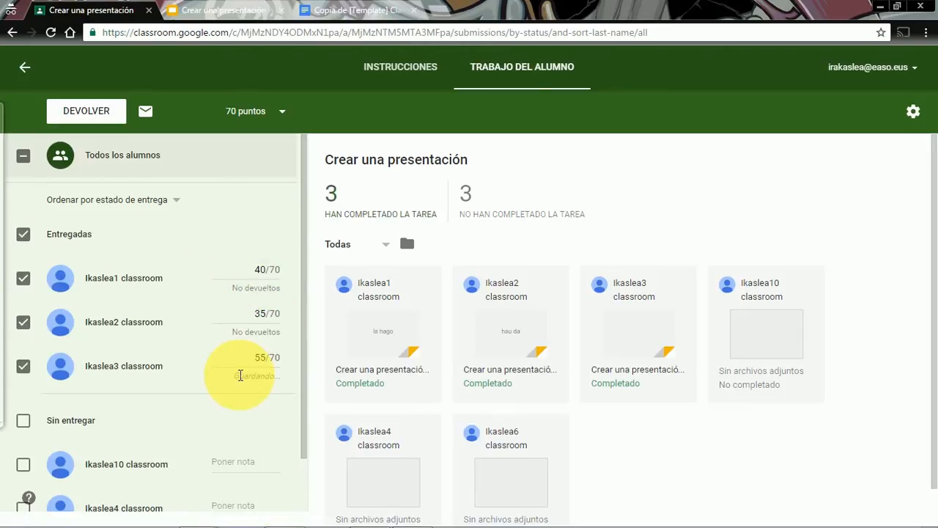
Return the three graded submissions of "Crear una presentación" with the private comment "bien".
left_click(76, 118)
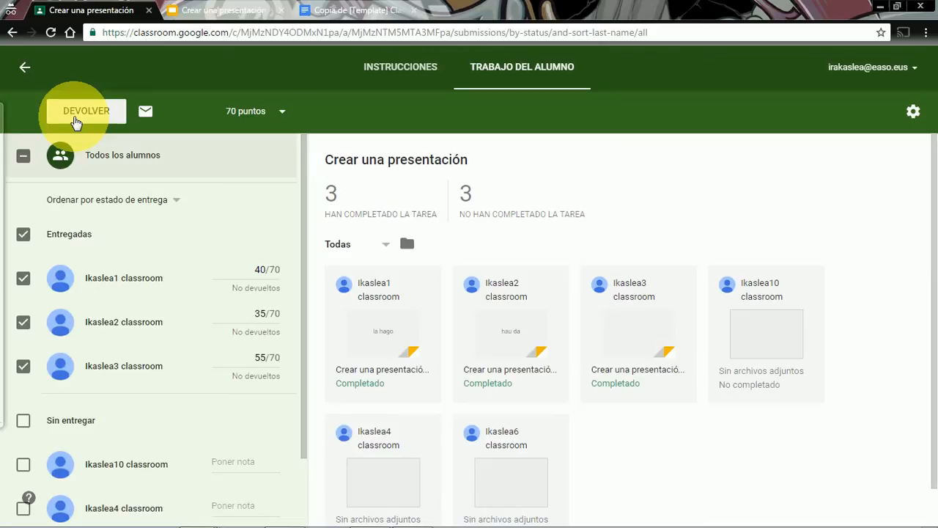
type("bie")
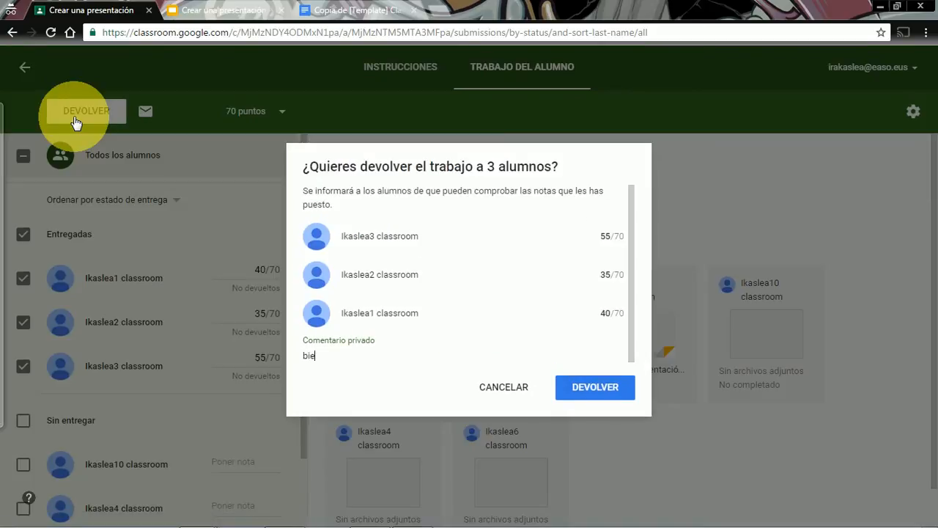
type("n")
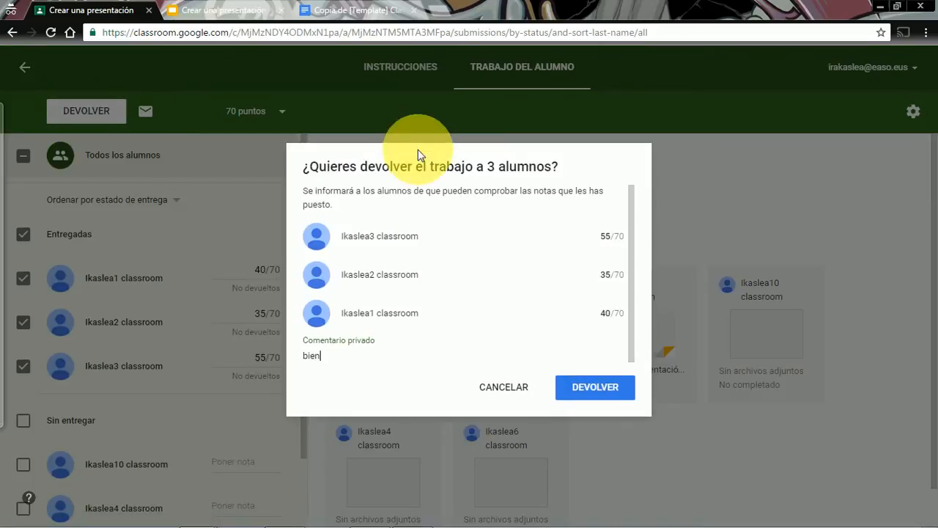
left_click(601, 400)
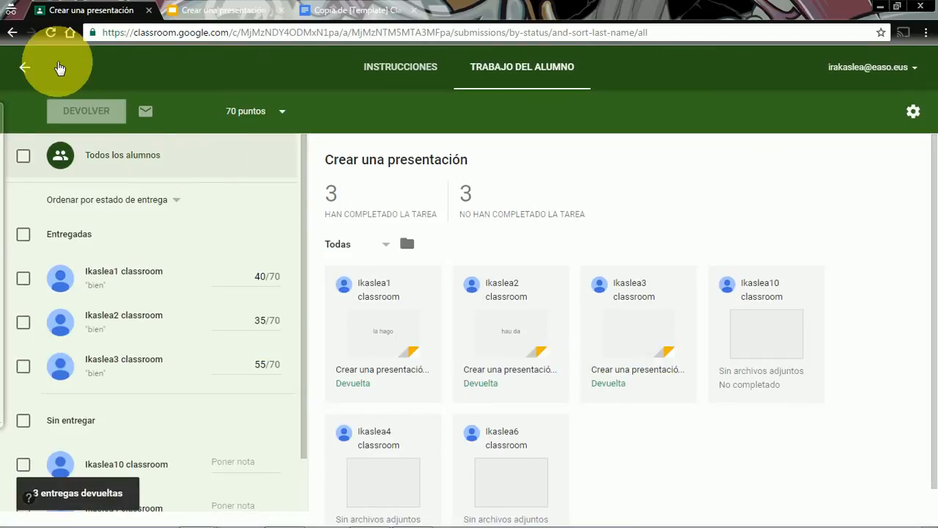
Go to the Trabajo overview, filter it by "Curso de classroom" and open the answers to "¿Qué opinas de la web adjunta?".
left_click(24, 70)
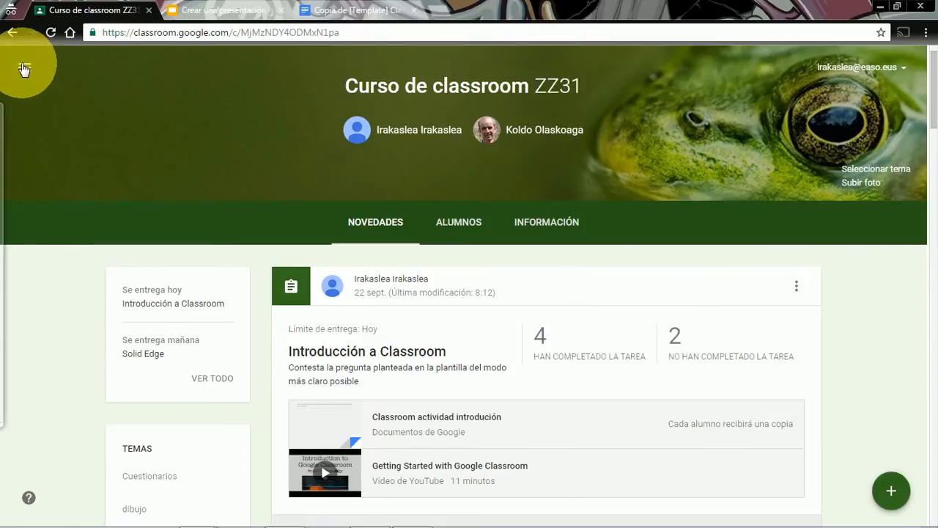
left_click(25, 71)
left_click(73, 209)
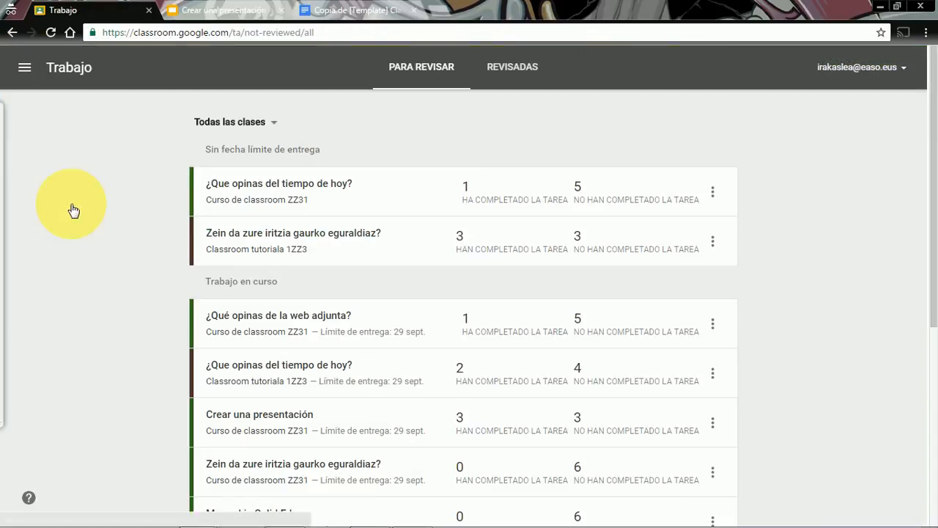
left_click(274, 123)
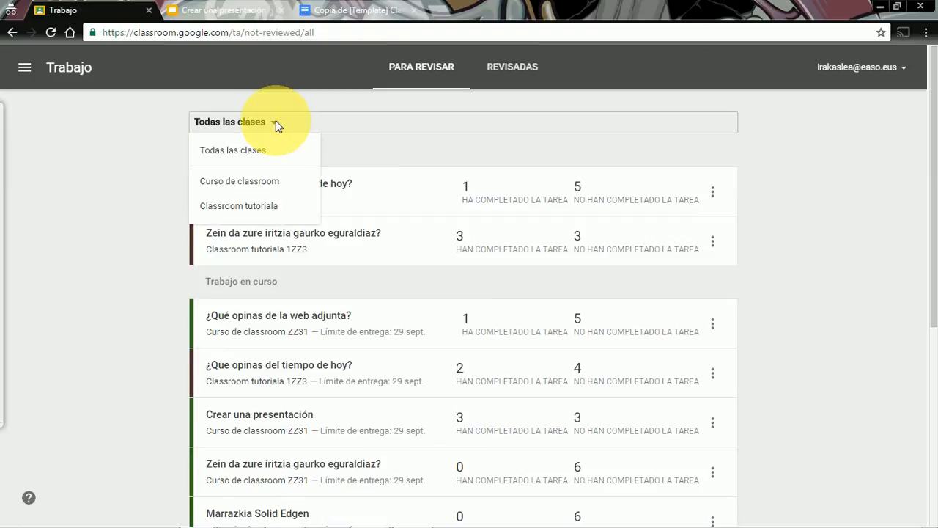
left_click(258, 184)
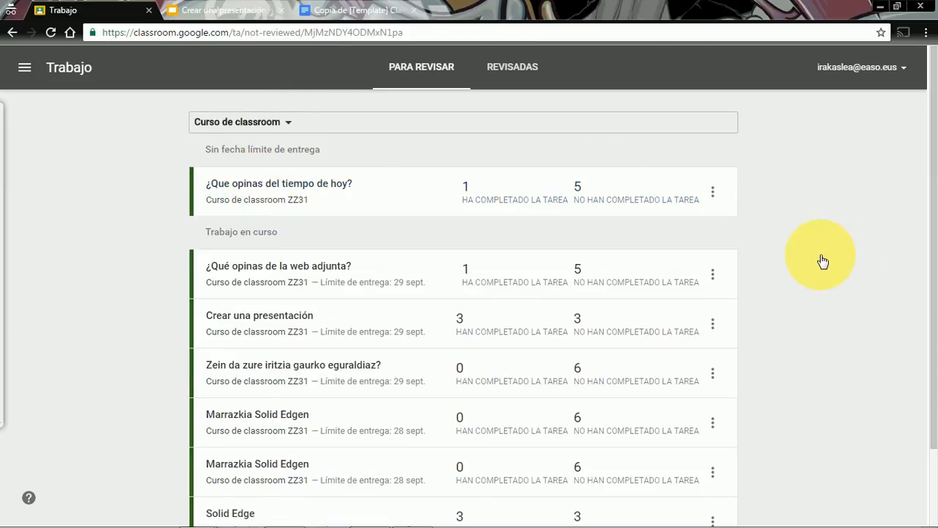
left_click(312, 268)
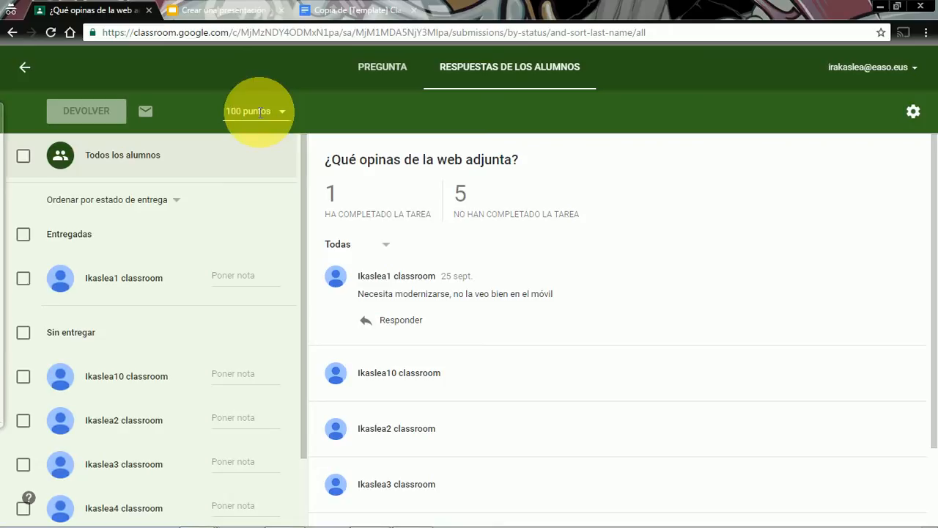
Set the question "¿Qué opinas de la web adjunta?" to "Sin puntuar" and confirm the score update.
left_click(260, 112)
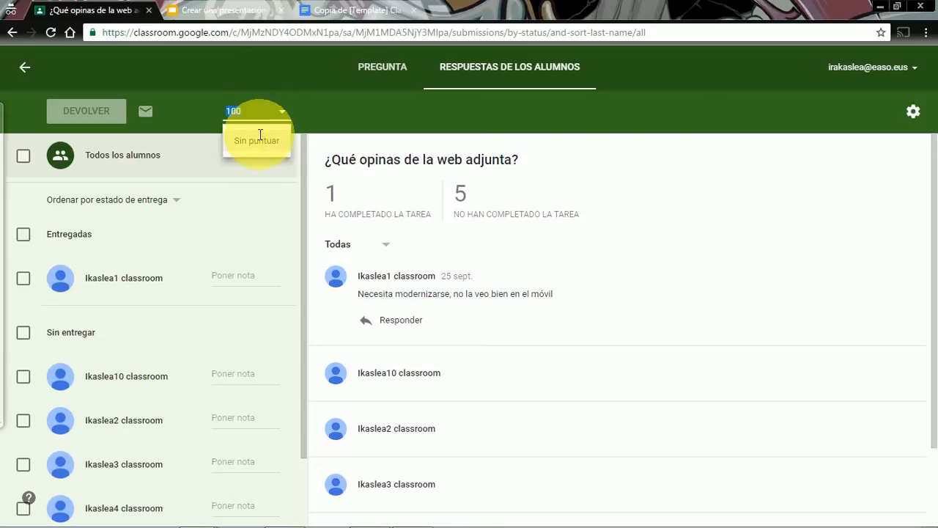
left_click(258, 141)
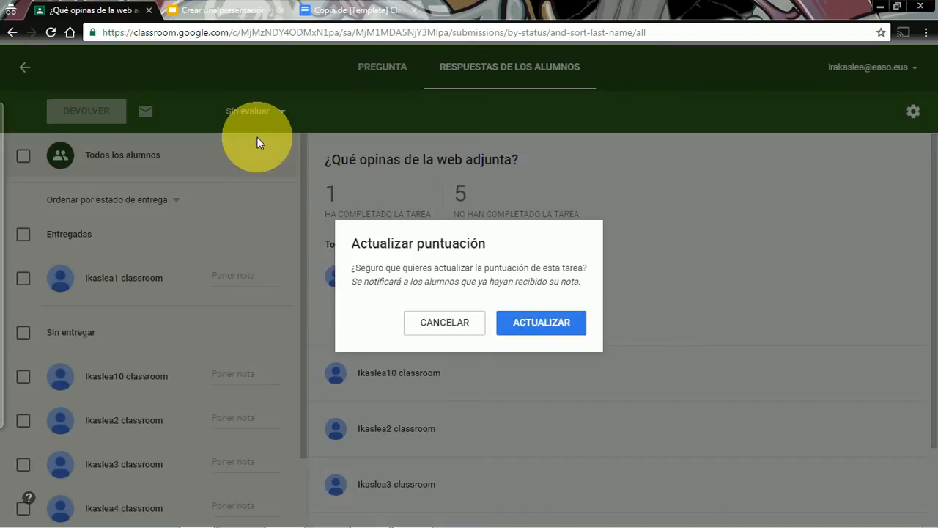
left_click(551, 325)
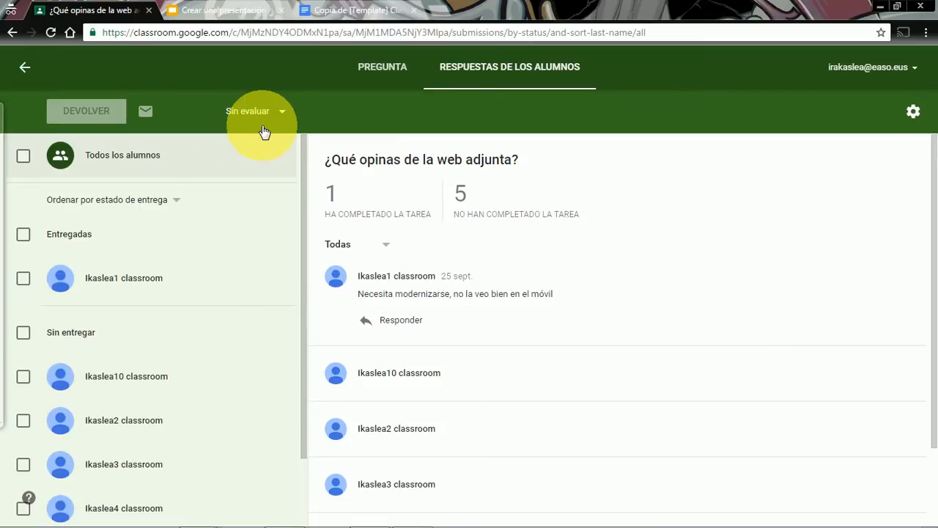
Return the only submitted answer to its student with the private comment "muy bien".
left_click(22, 280)
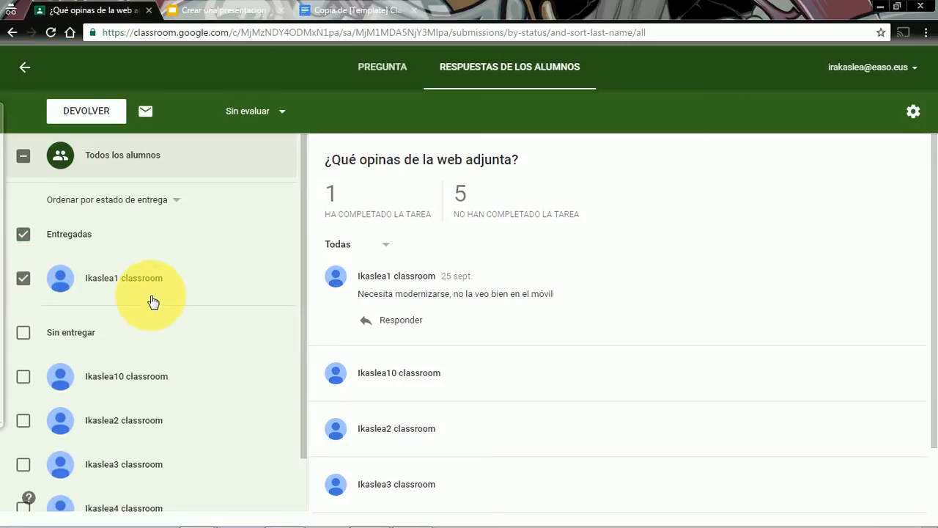
left_click(88, 114)
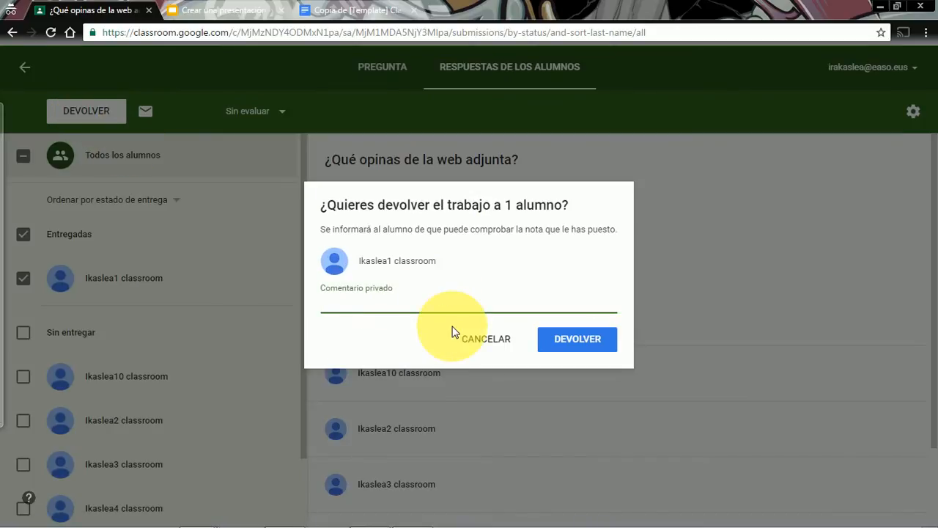
type("muy bie")
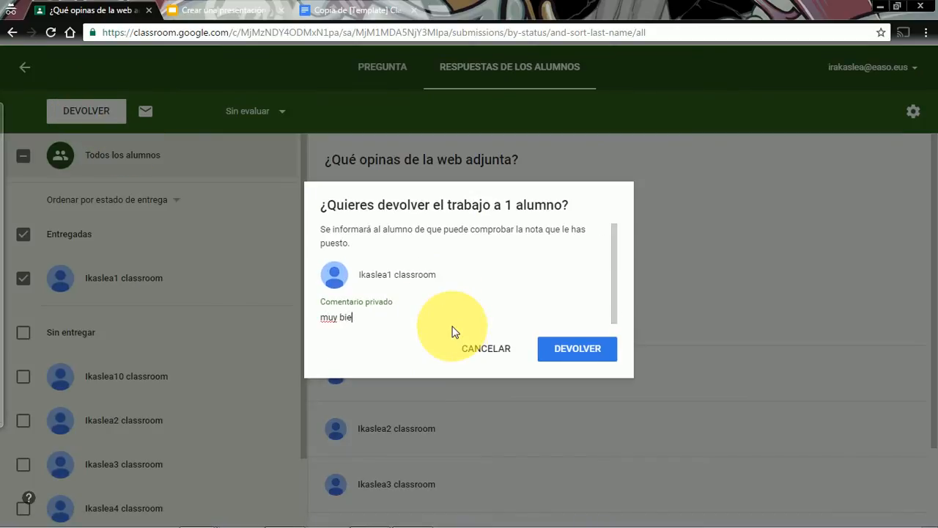
type("n")
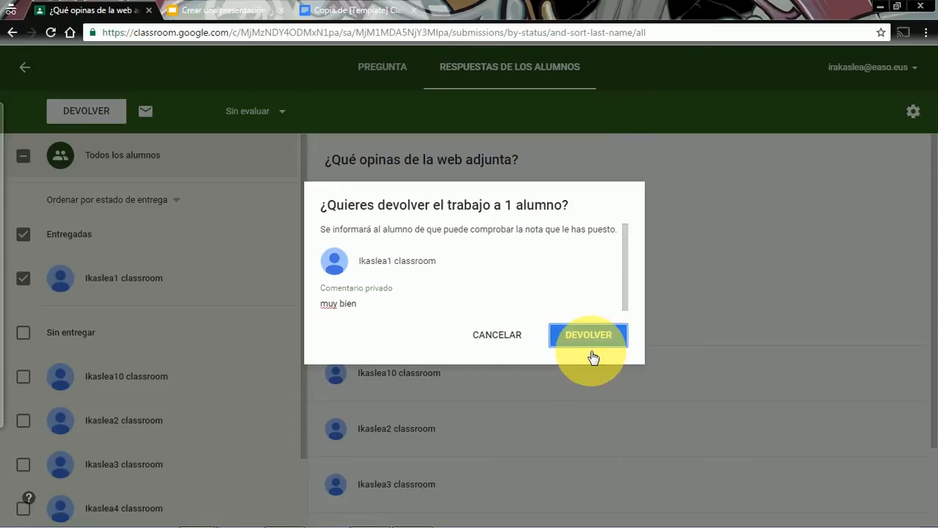
left_click(592, 347)
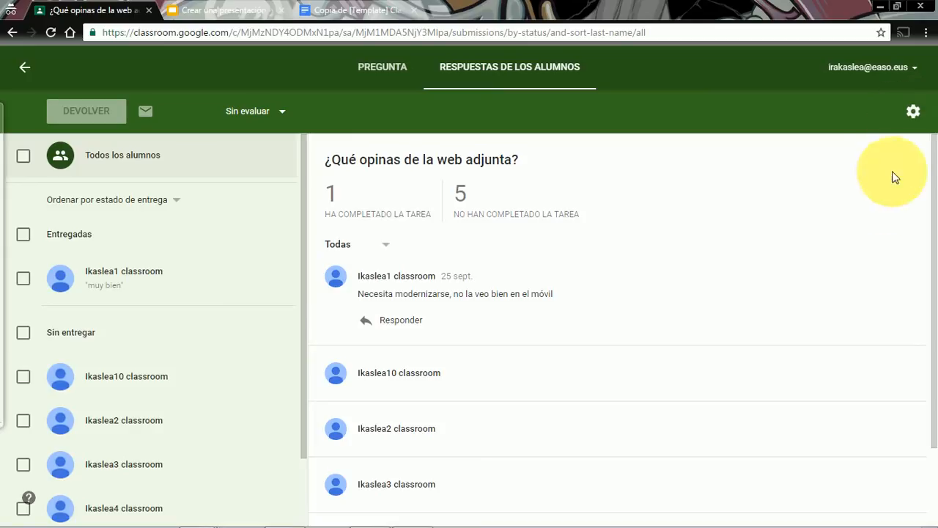
Copy all the grades to Google Sheets and enter 0 in cell J9 as the missing "Crear una presentación" grade.
left_click(914, 113)
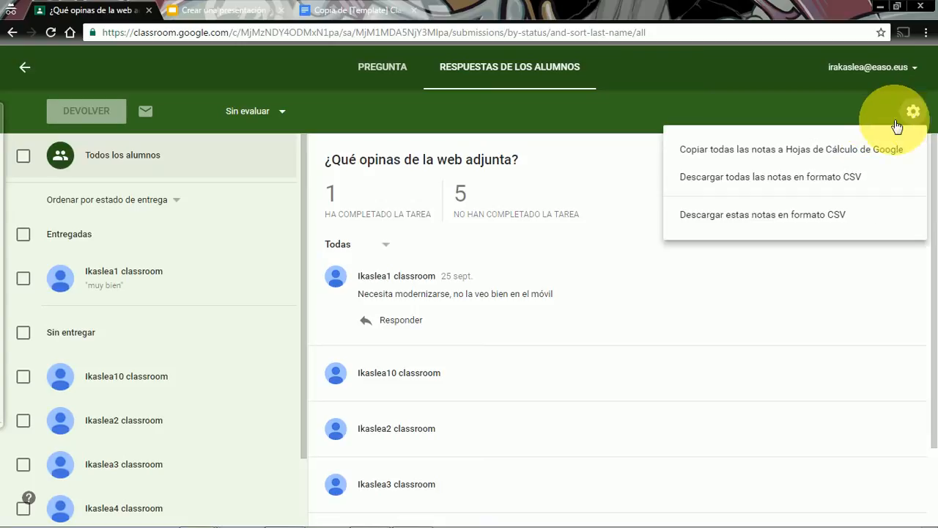
left_click(806, 162)
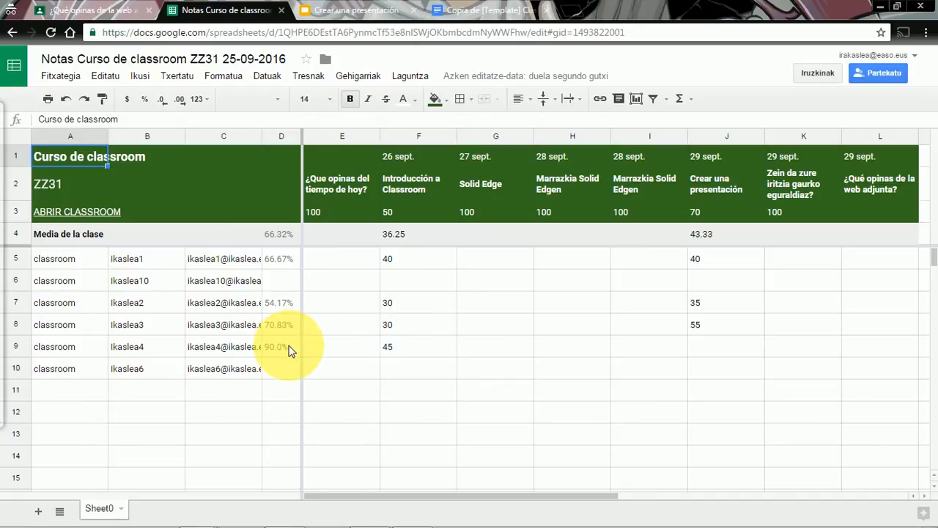
left_click(724, 352)
type("0")
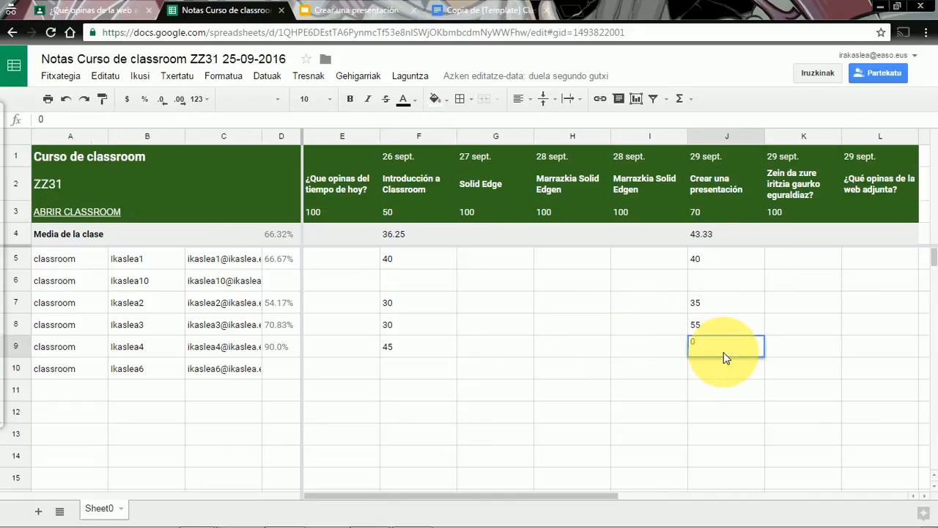
key("Tab")
left_click(707, 352)
key("Delete")
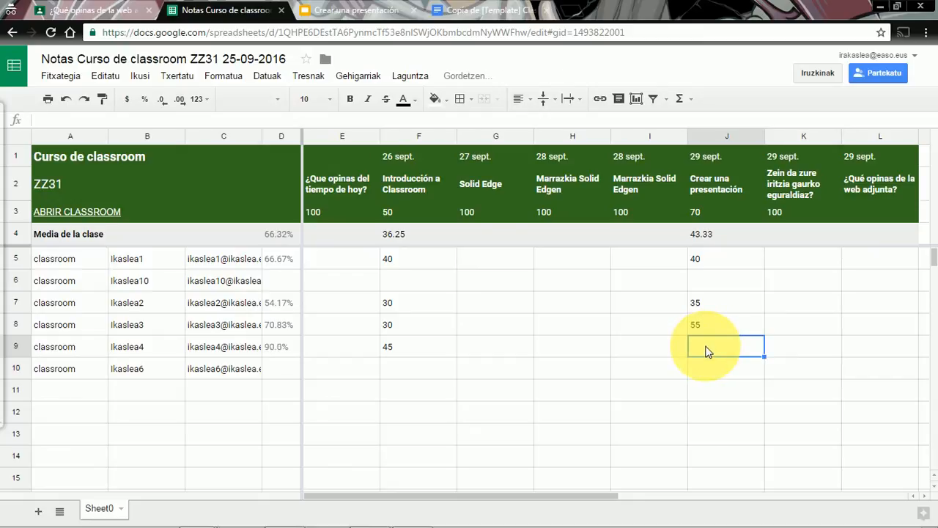
type("0")
key("Tab")
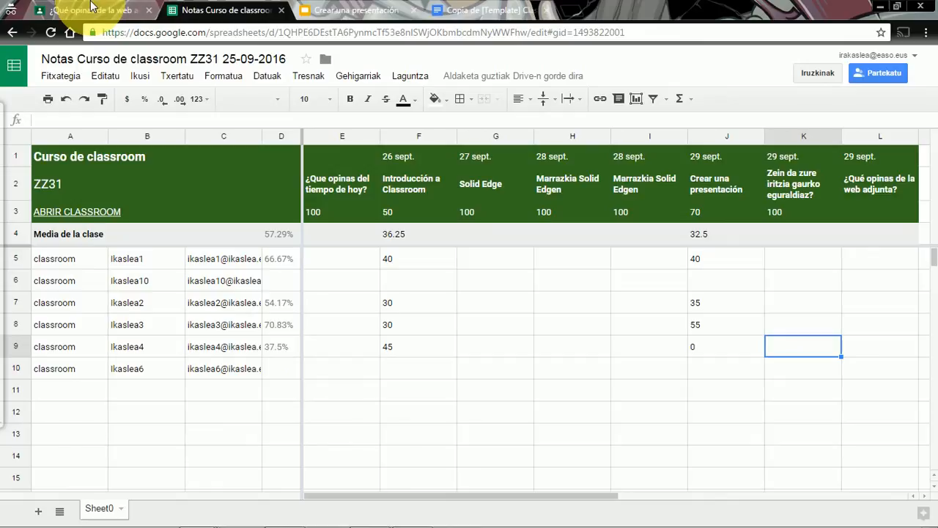
Switch back to the question's answers in Classroom and open the options for copying and downloading grades.
left_click(92, 8)
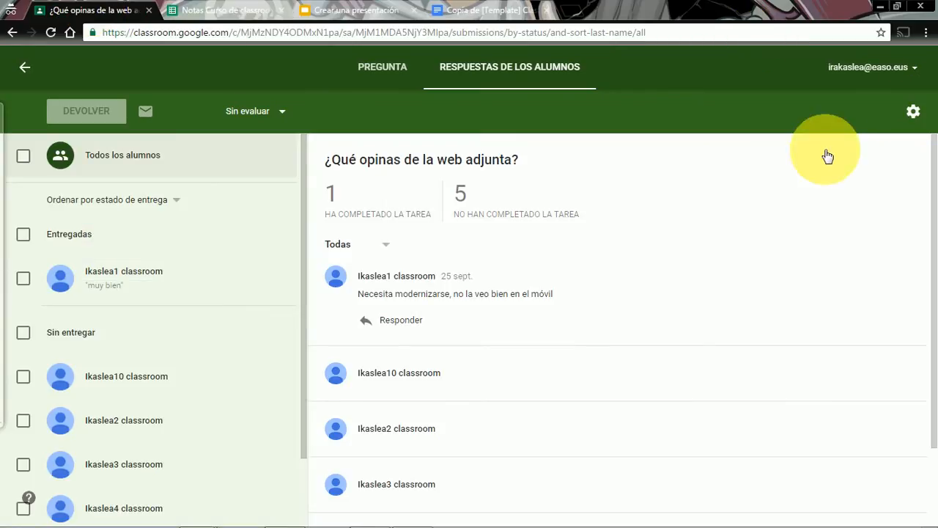
left_click(912, 116)
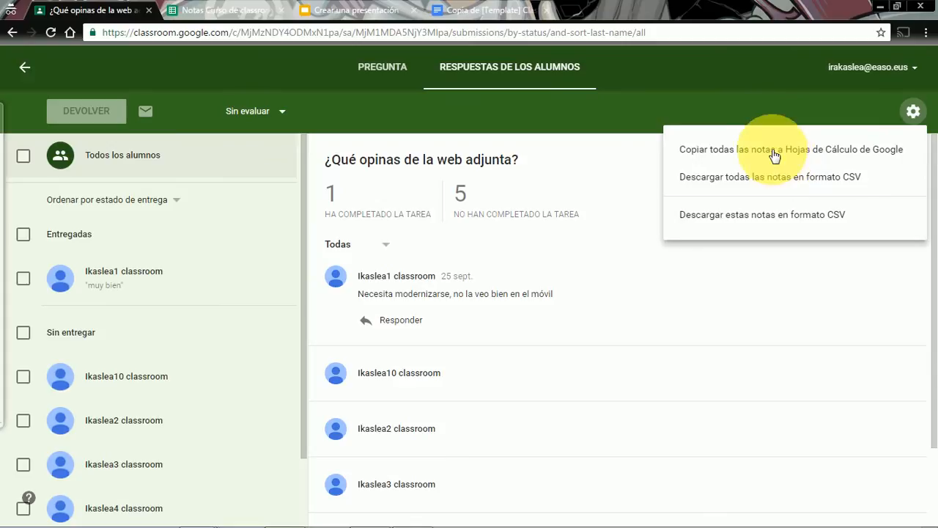